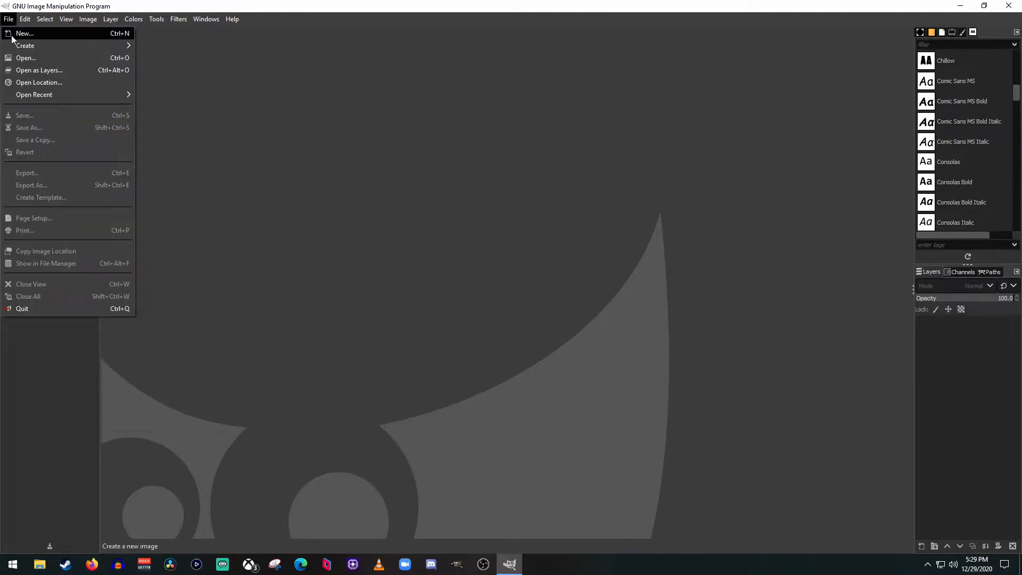
- Create a new 1920 × 1080 px image filled with transparency
{"action": "left_click", "coordinate": [21, 35]}
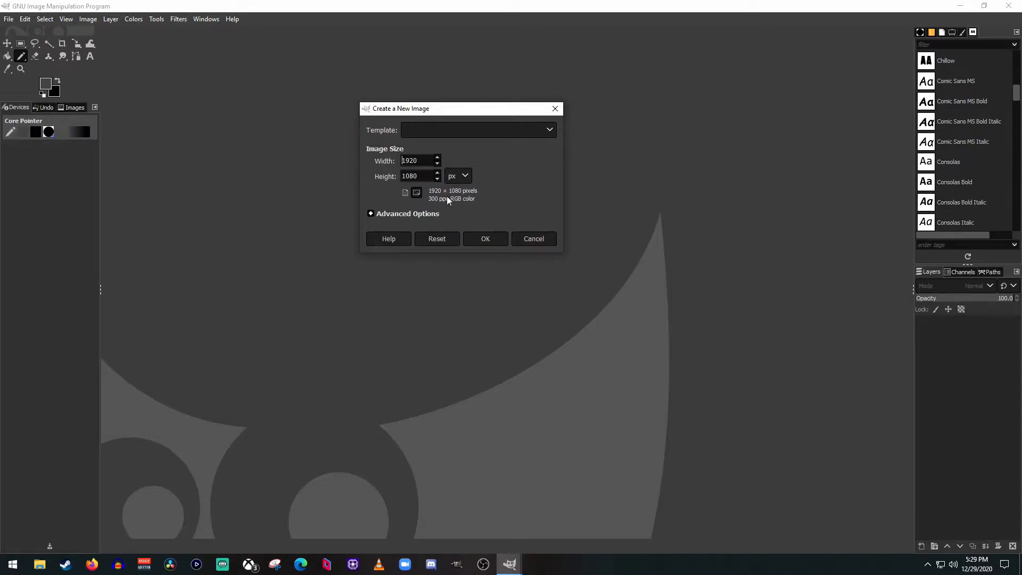
{"action": "left_click", "coordinate": [371, 214]}
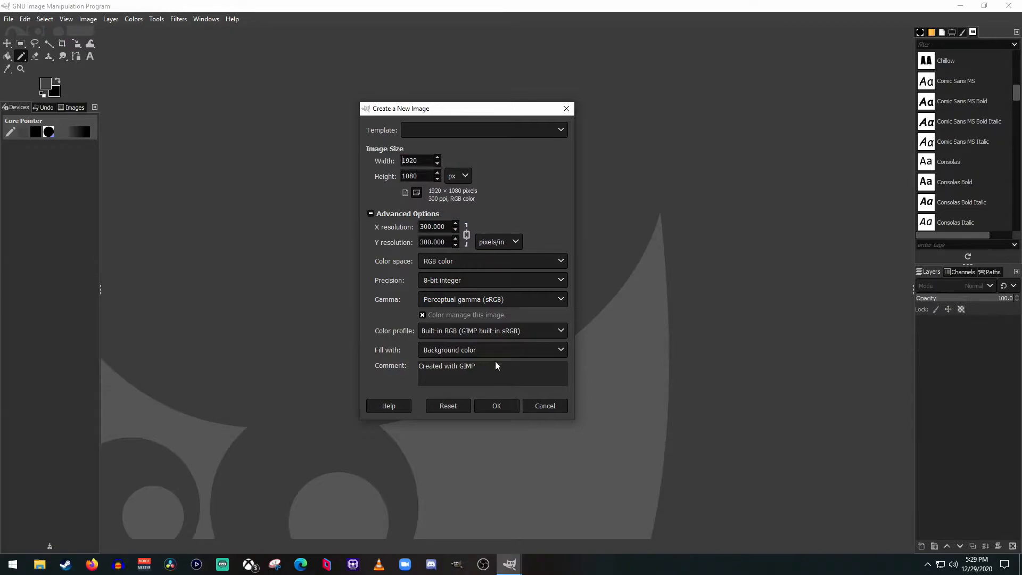
{"action": "left_click", "coordinate": [561, 350]}
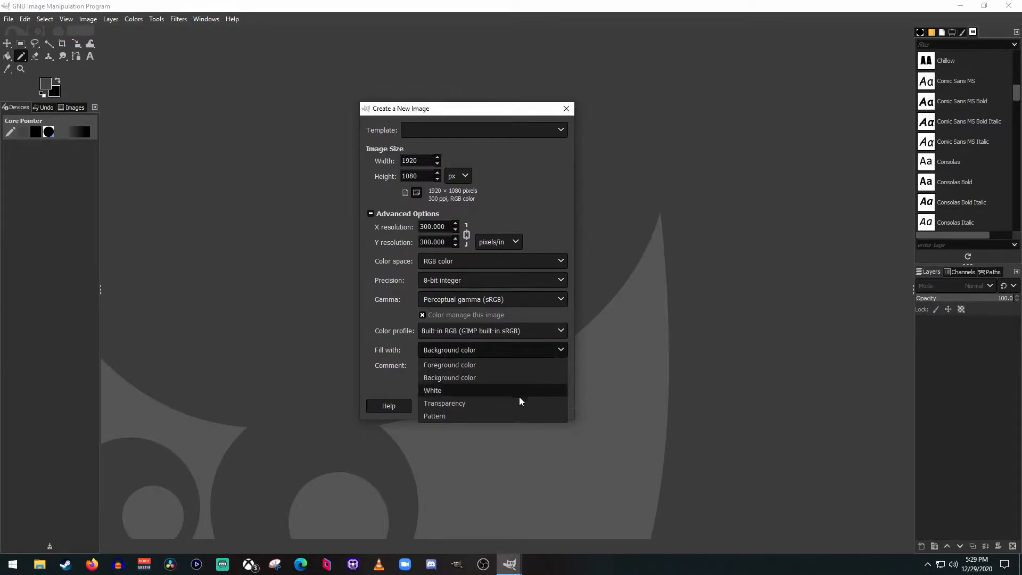
{"action": "left_click", "coordinate": [470, 404]}
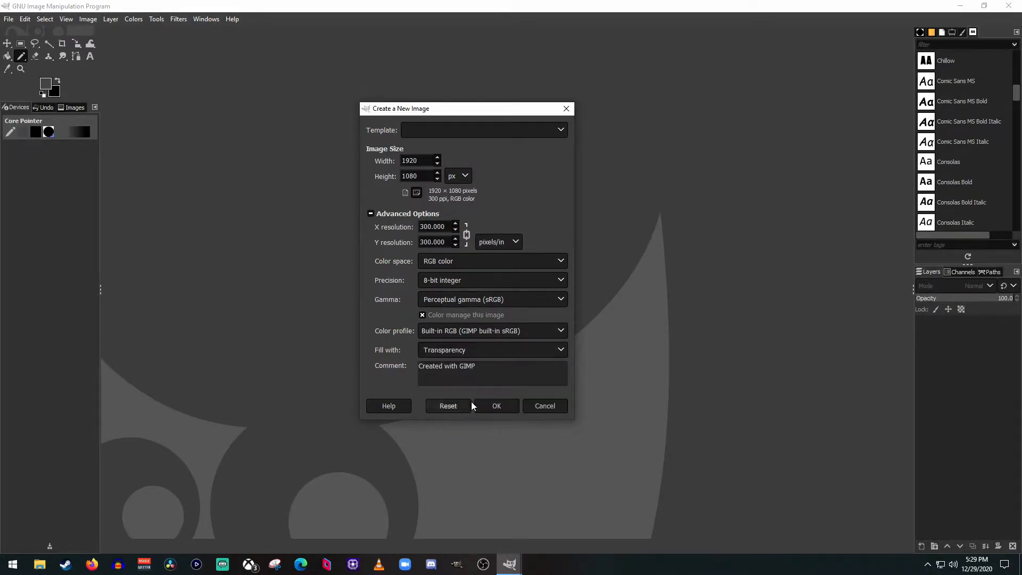
{"action": "left_click", "coordinate": [496, 407]}
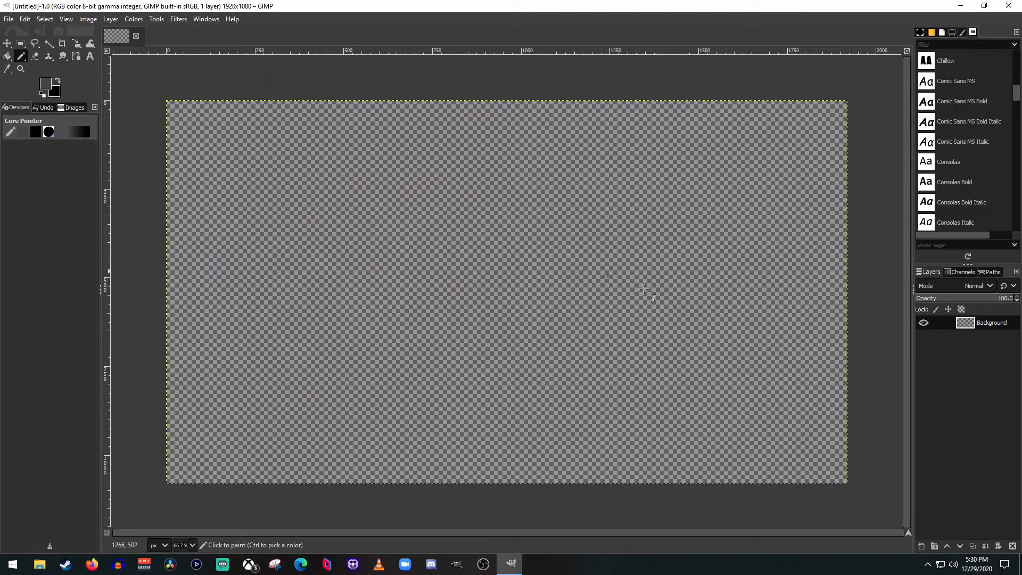
- Add a transparent 1920 × 1080 px layer above the background and make it the active layer
{"action": "left_click", "coordinate": [921, 547]}
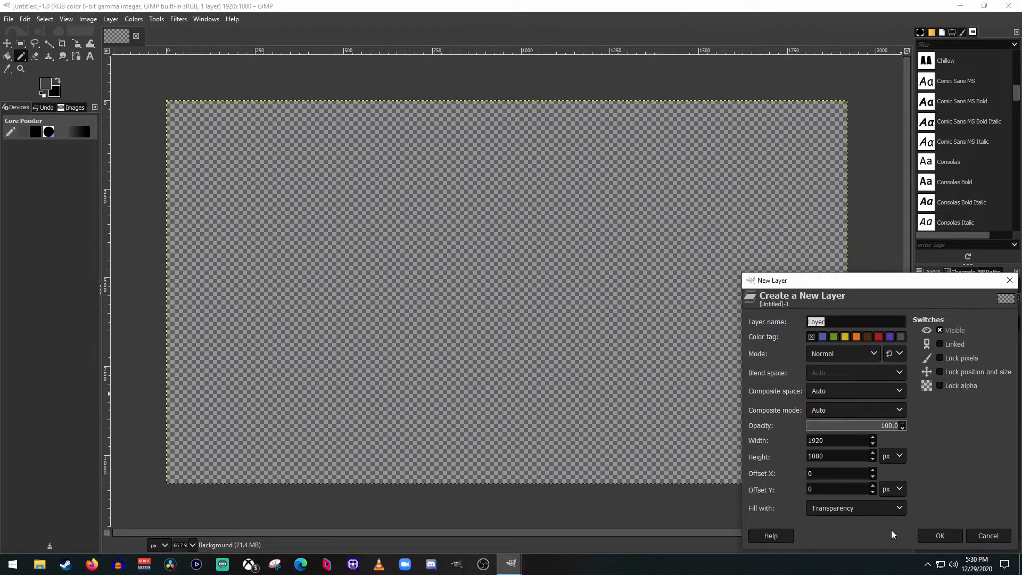
{"action": "left_click", "coordinate": [943, 535]}
{"action": "left_click", "coordinate": [982, 337]}
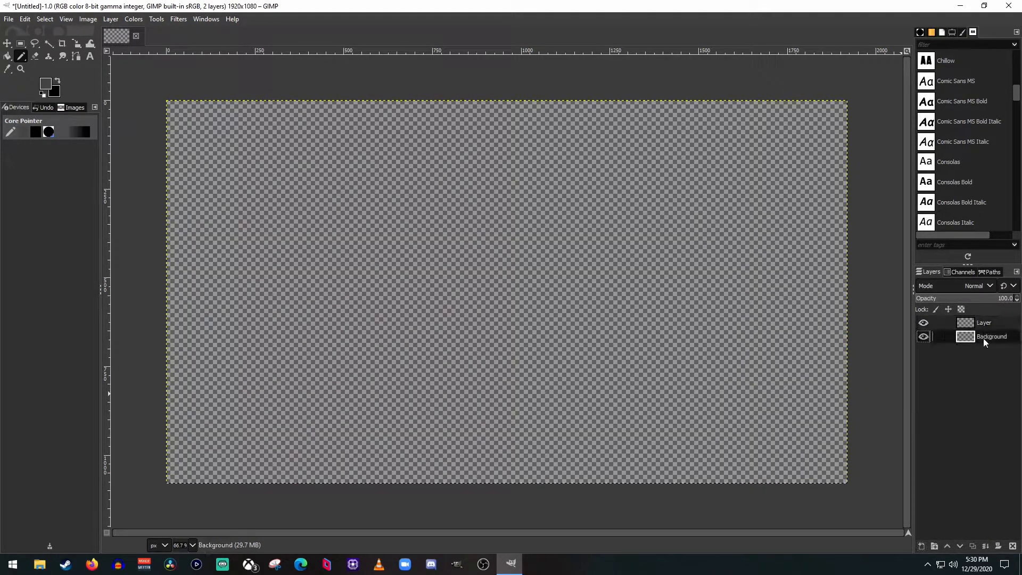
{"action": "left_click", "coordinate": [984, 324]}
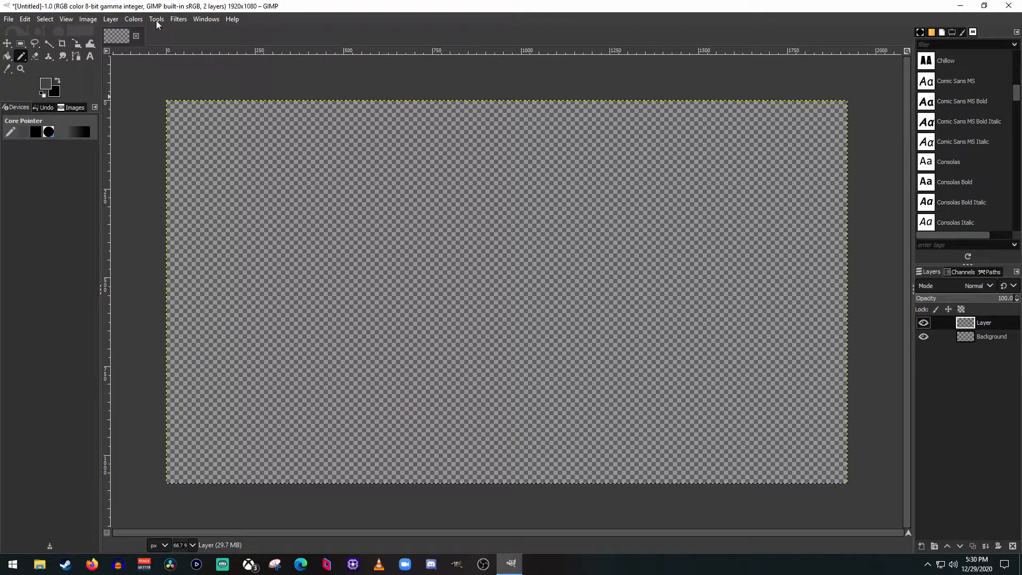
- Create a rounded rectangle selection of the whole canvas with a 25% radius
{"action": "left_click", "coordinate": [47, 19]}
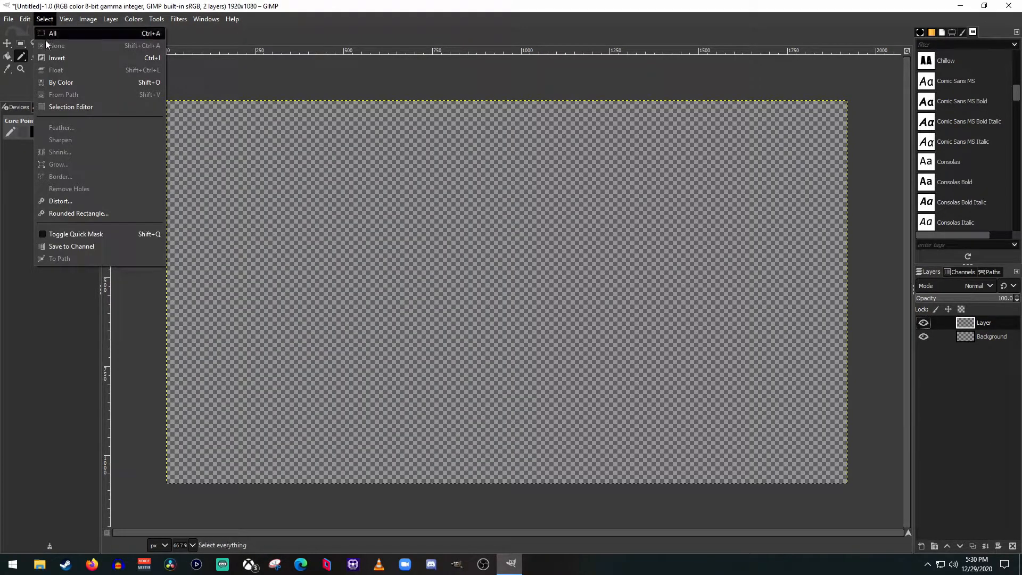
{"action": "left_click", "coordinate": [78, 214]}
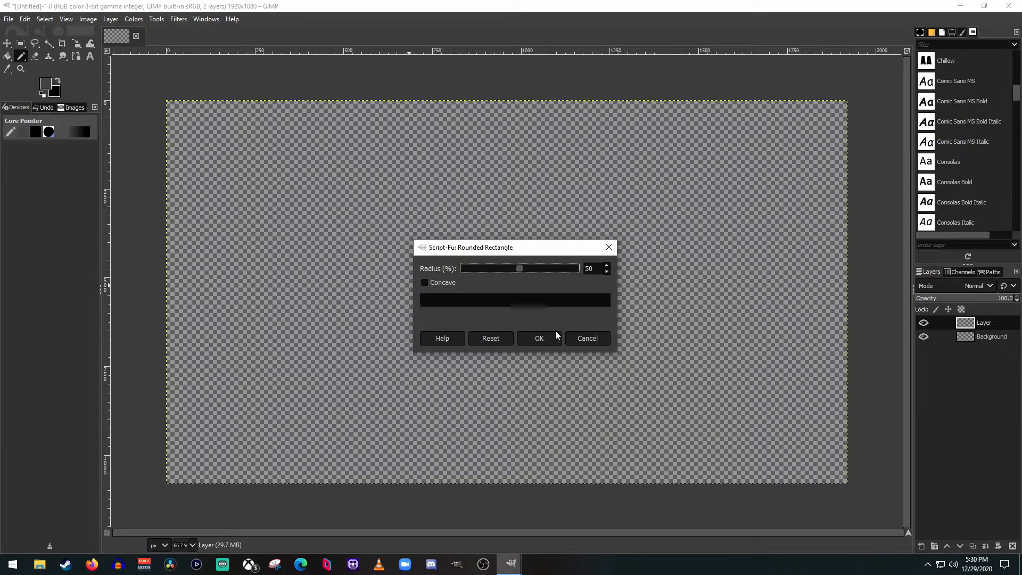
{"action": "left_click_drag", "start_coordinate": [531, 269], "coordinate": [489, 270]}
{"action": "left_click", "coordinate": [537, 338]}
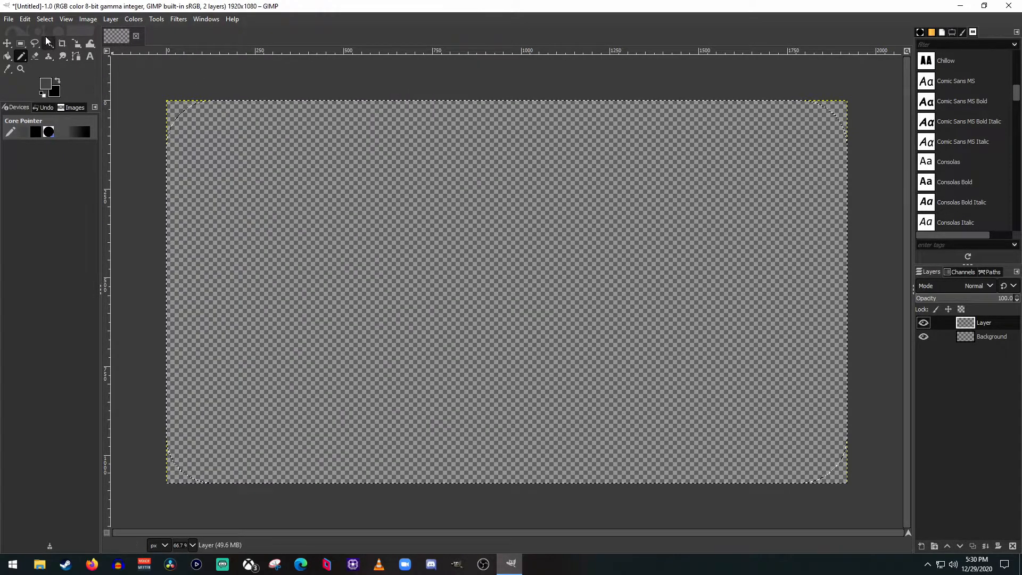
{"action": "left_click", "coordinate": [47, 84]}
{"action": "left_click_drag", "start_coordinate": [213, 272], "coordinate": [184, 259]}
{"action": "left_click", "coordinate": [329, 324]}
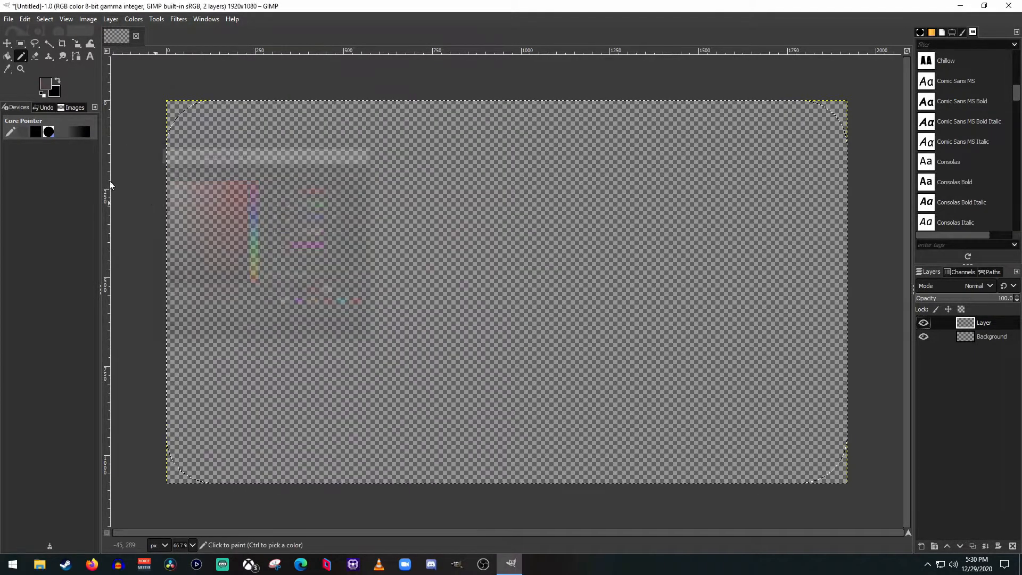
- Fill the rounded selection with the background colour kept at black (000000), and clear the selection
{"action": "left_click", "coordinate": [53, 93]}
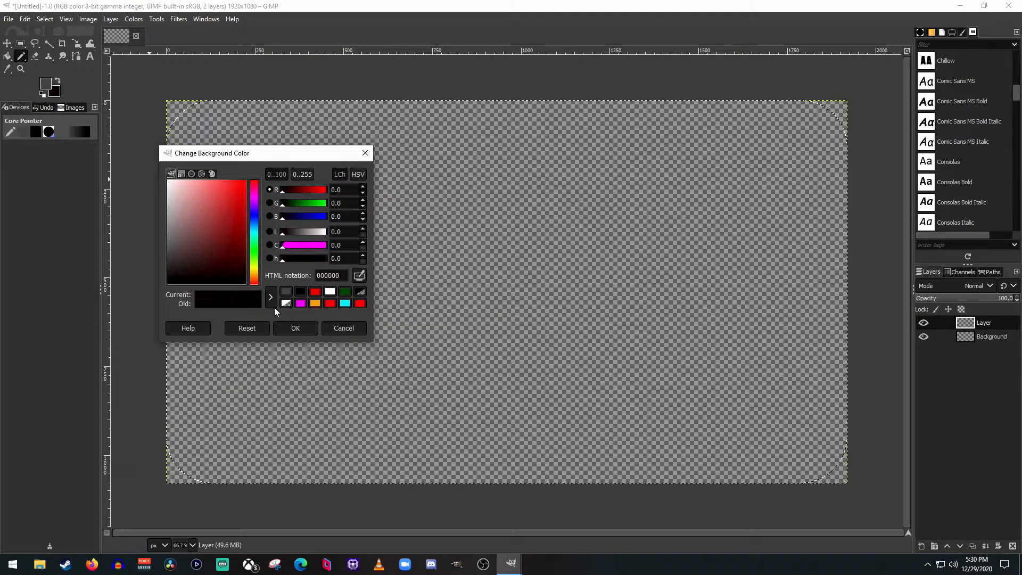
{"action": "left_click", "coordinate": [296, 328]}
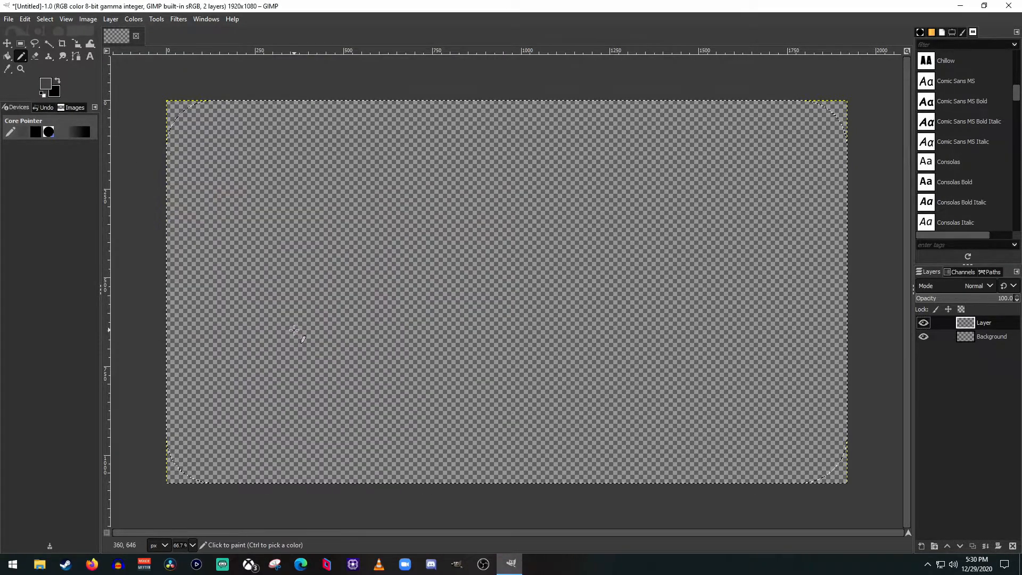
{"action": "left_click", "coordinate": [24, 21]}
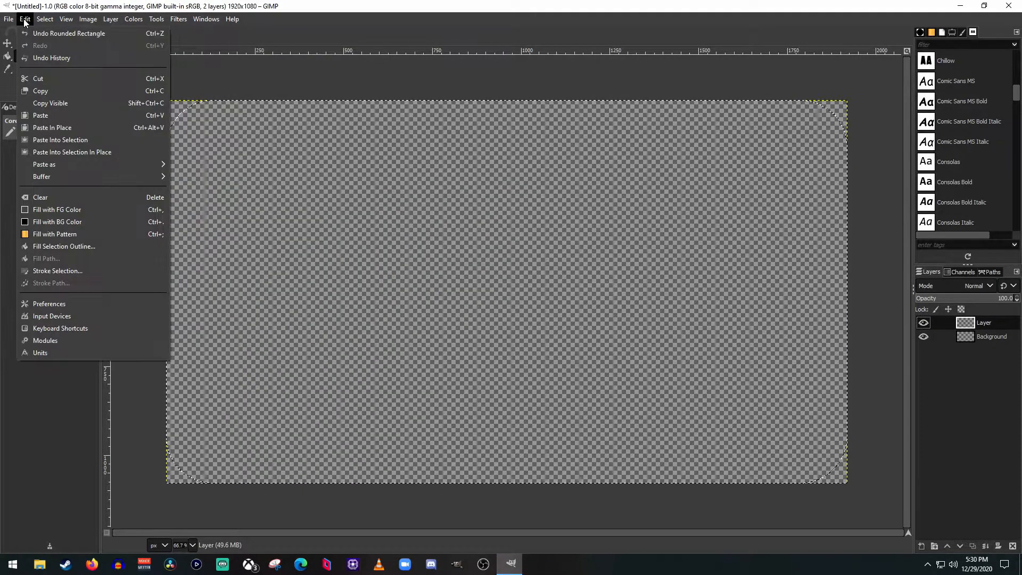
{"action": "left_click", "coordinate": [72, 222]}
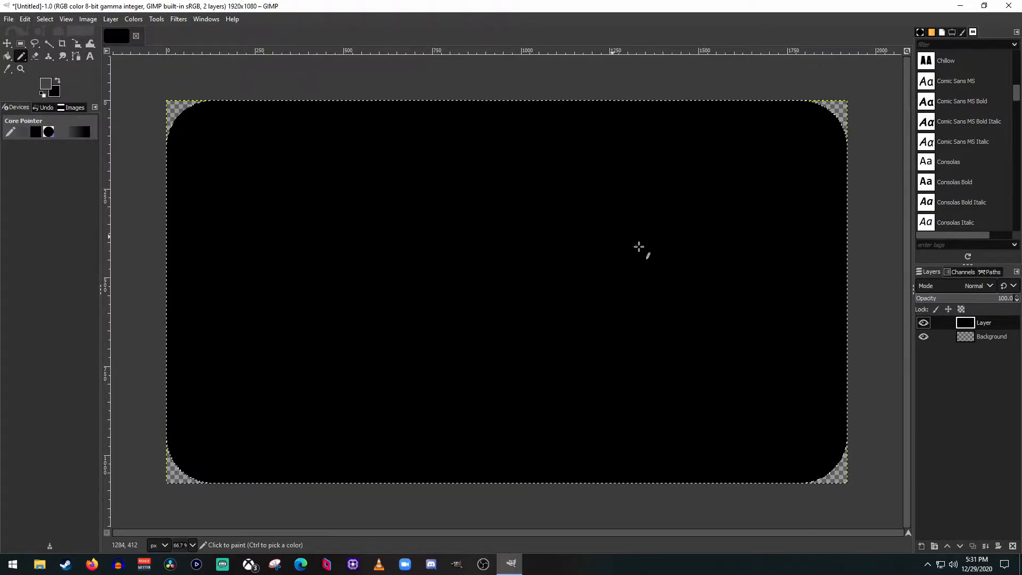
{"action": "left_click", "coordinate": [46, 20]}
{"action": "left_click", "coordinate": [57, 45]}
- Export the image to the Desktop folder as RoundedWebcam.png with the existing PNG options
{"action": "left_click", "coordinate": [9, 20]}
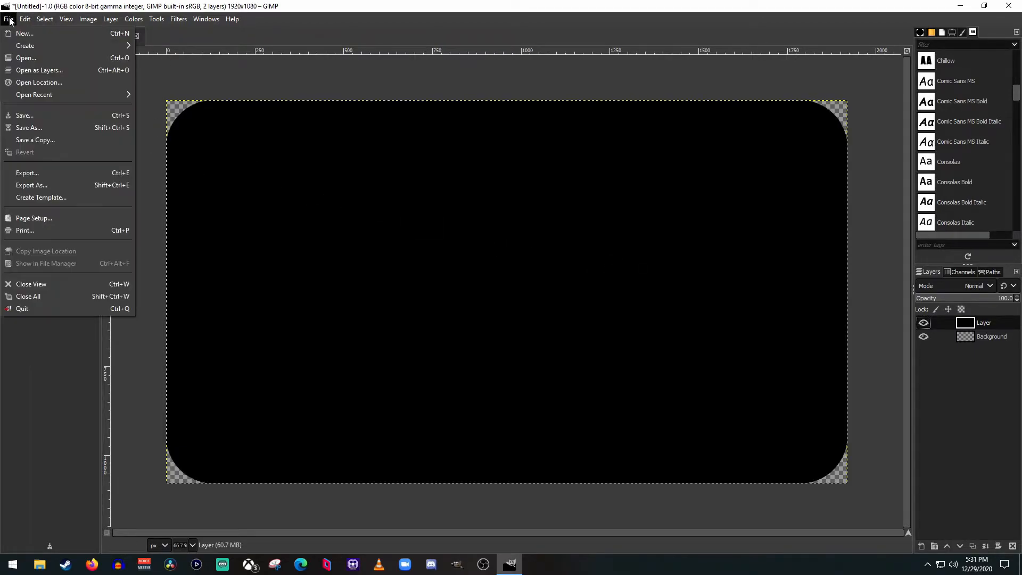
{"action": "left_click", "coordinate": [42, 188]}
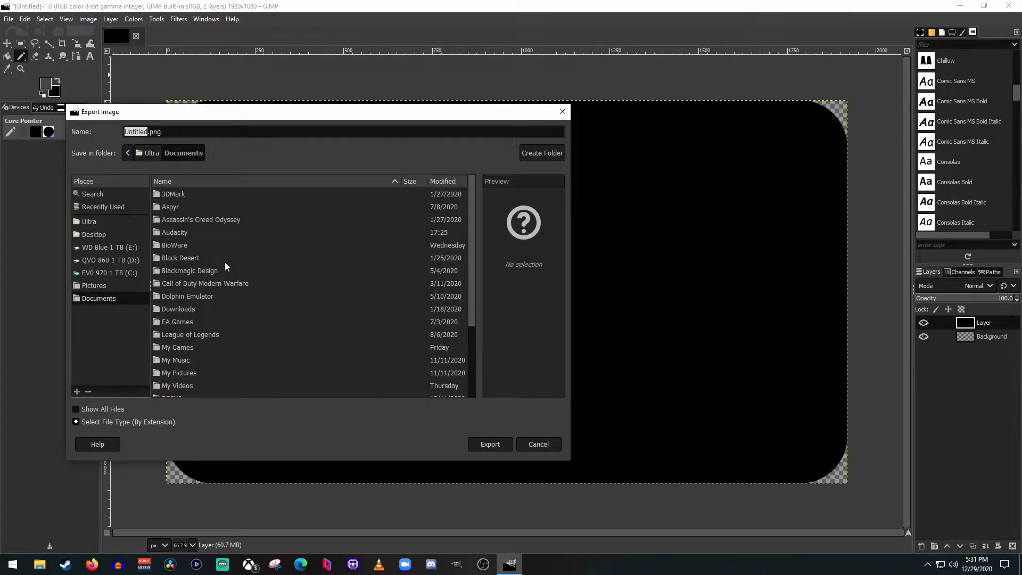
{"action": "left_click", "coordinate": [105, 235]}
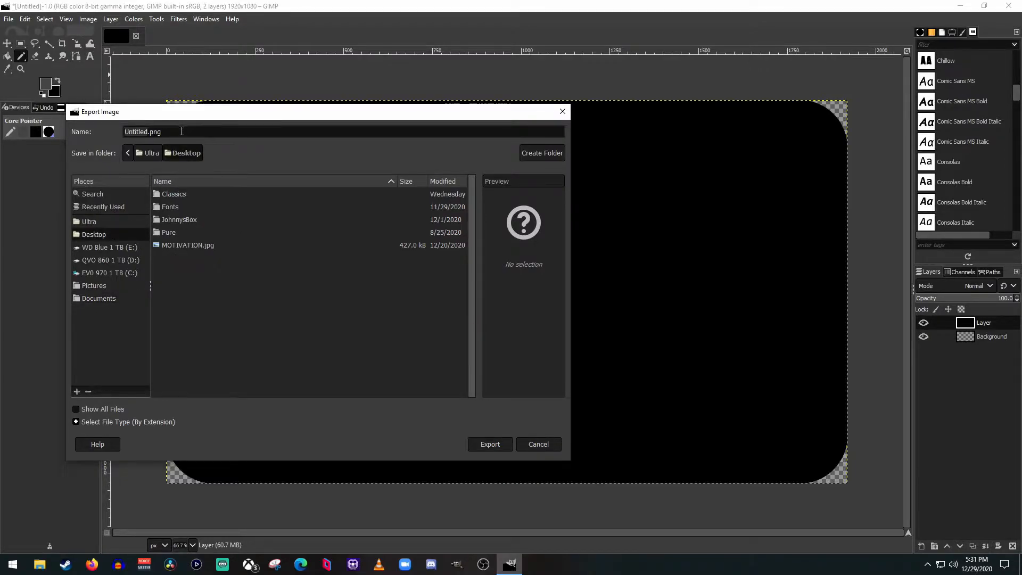
{"action": "left_click_drag", "start_coordinate": [149, 132], "coordinate": [119, 135]}
{"action": "type", "text": "roun"}
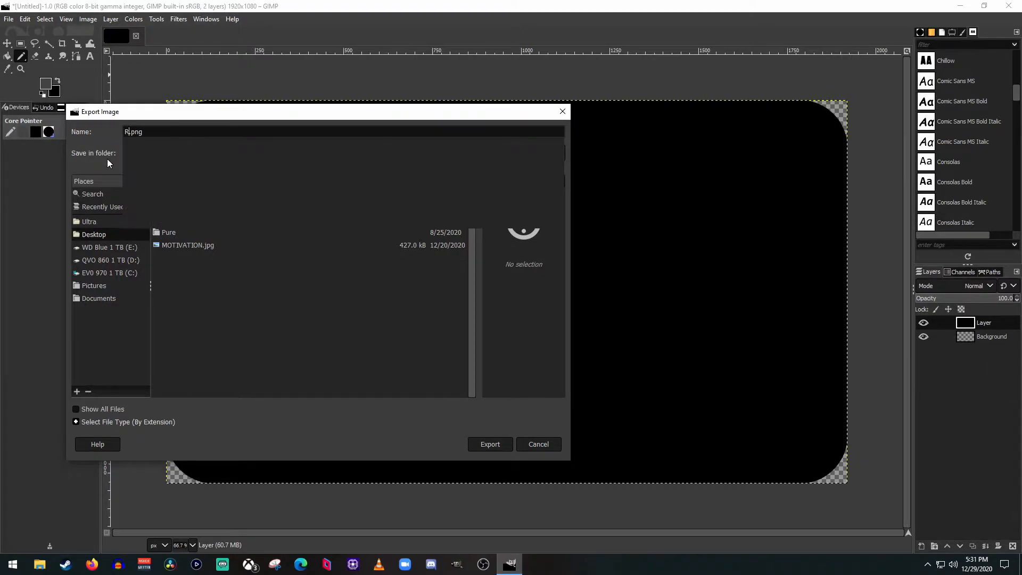
{"action": "type", "text": "dedWebca"}
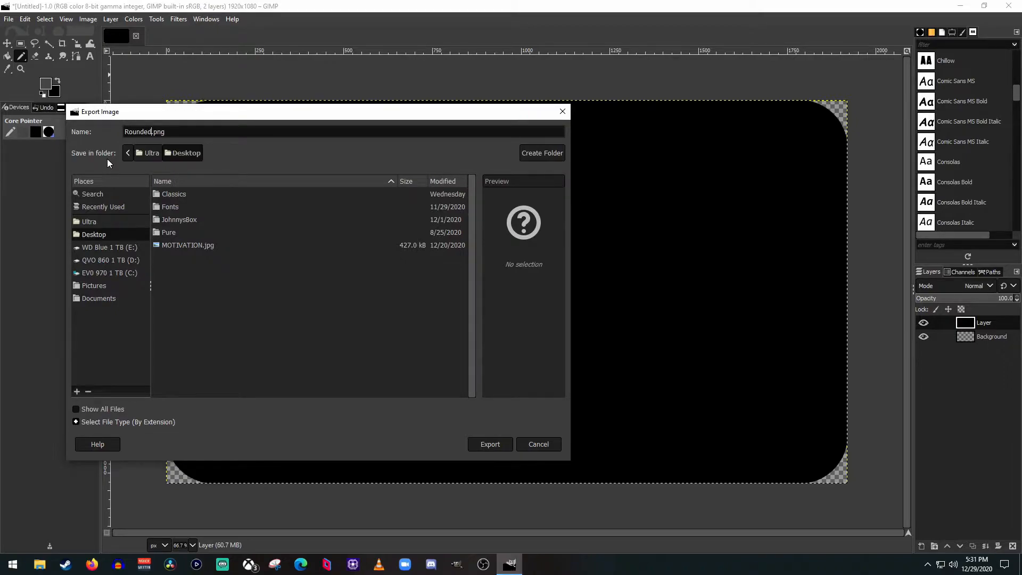
{"action": "type", "text": "m"}
{"action": "left_click", "coordinate": [490, 444]}
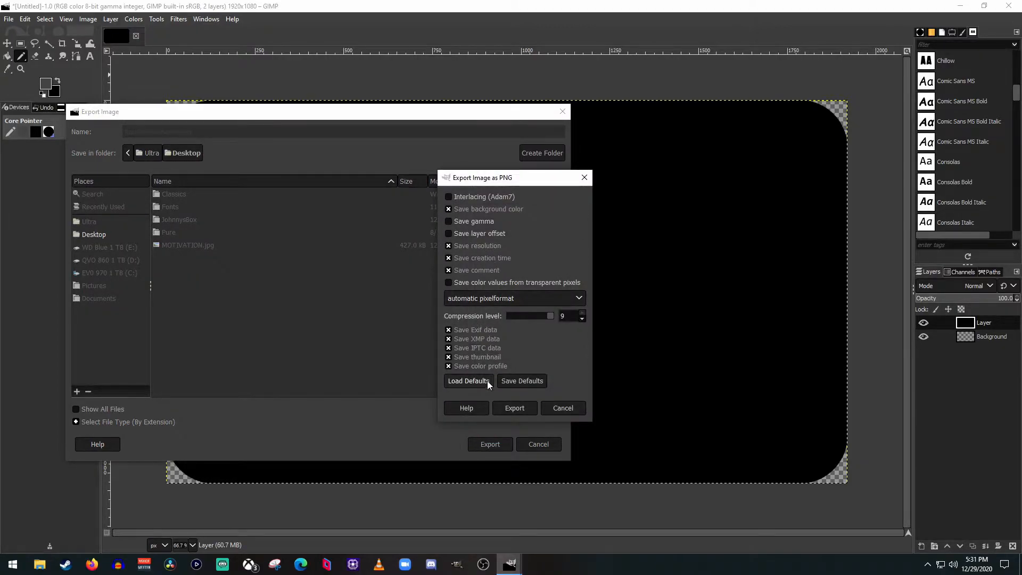
{"action": "left_click", "coordinate": [513, 411]}
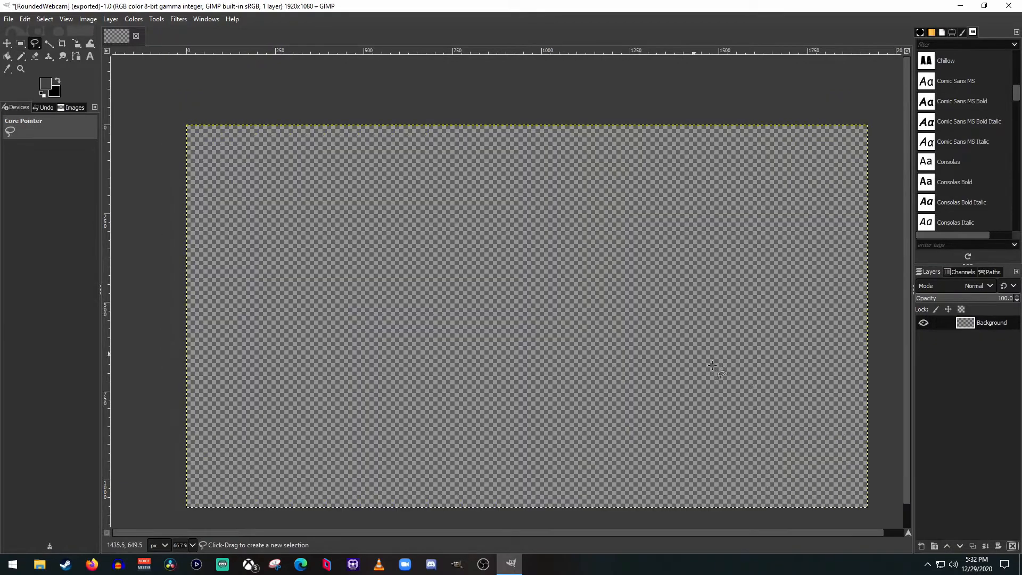
- Add a new 1920 × 1080 px layer with transparency fill above the background
{"action": "left_click", "coordinate": [921, 545]}
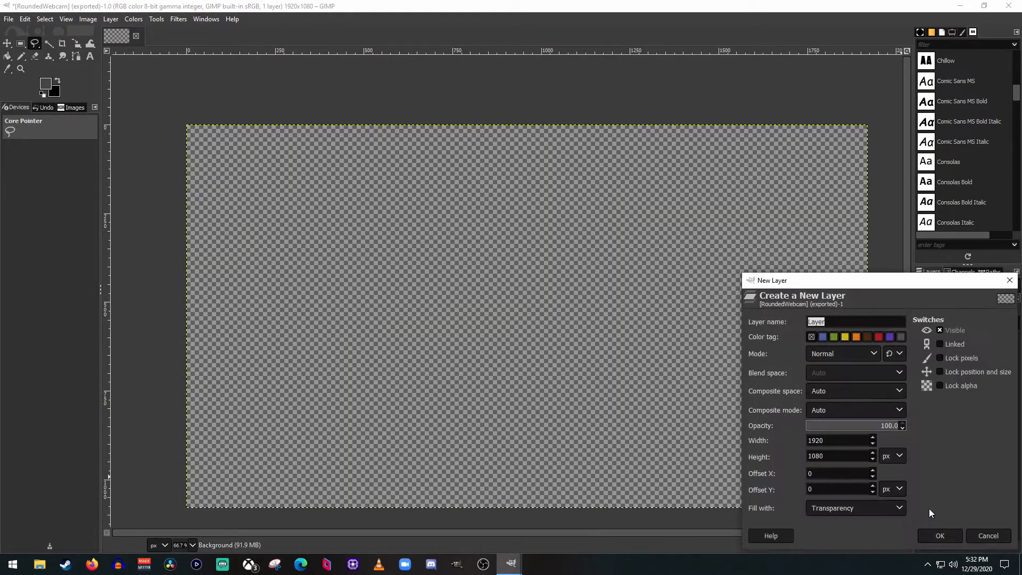
{"action": "left_click", "coordinate": [940, 535]}
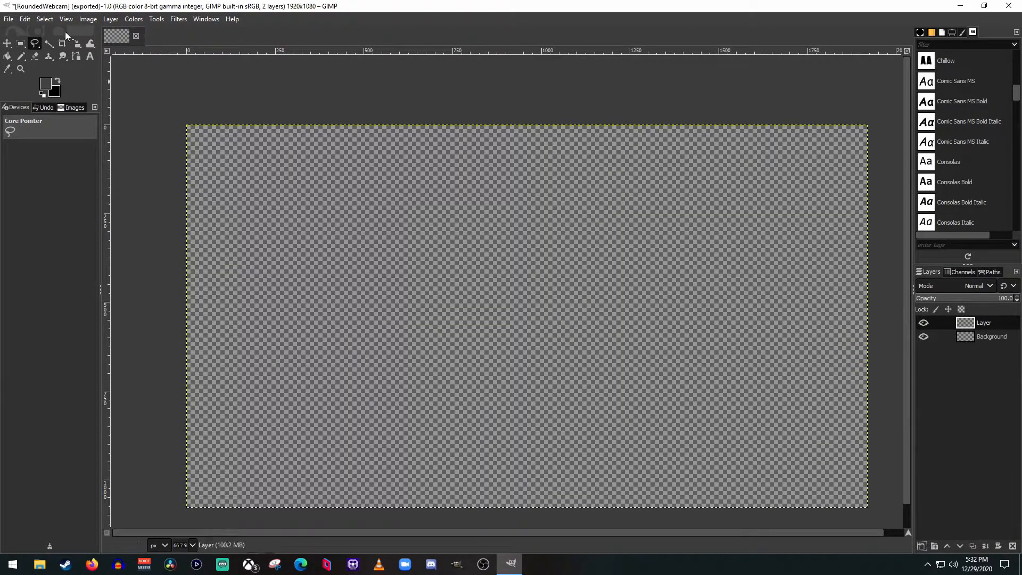
{"action": "left_click", "coordinate": [22, 20]}
{"action": "mouse_move", "coordinate": [3, 19]}
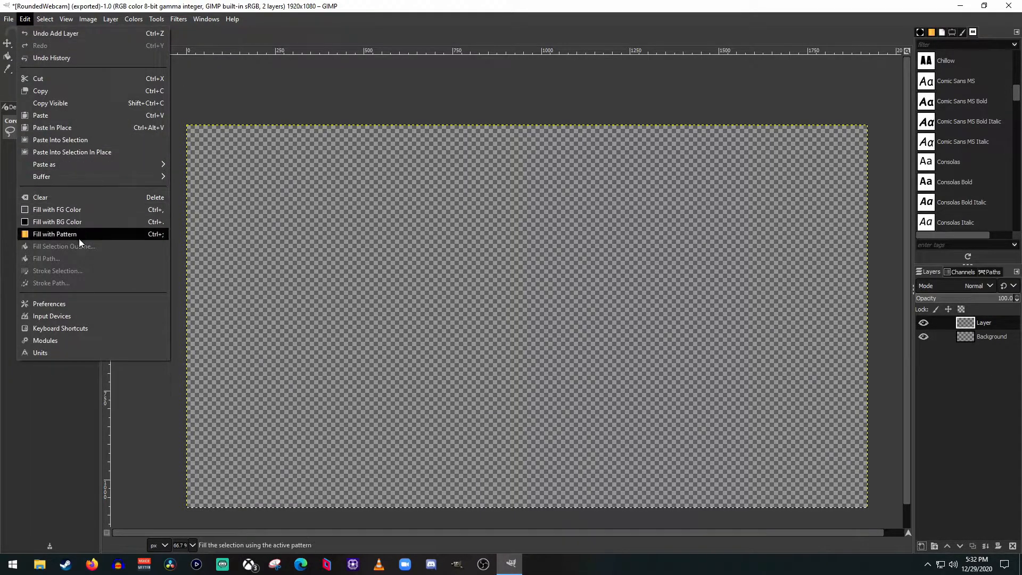
{"action": "key", "text": "Escape"}
- Select a rounded rectangle with a 25% radius on the new layer and fill it with the black background colour
{"action": "left_click", "coordinate": [40, 20]}
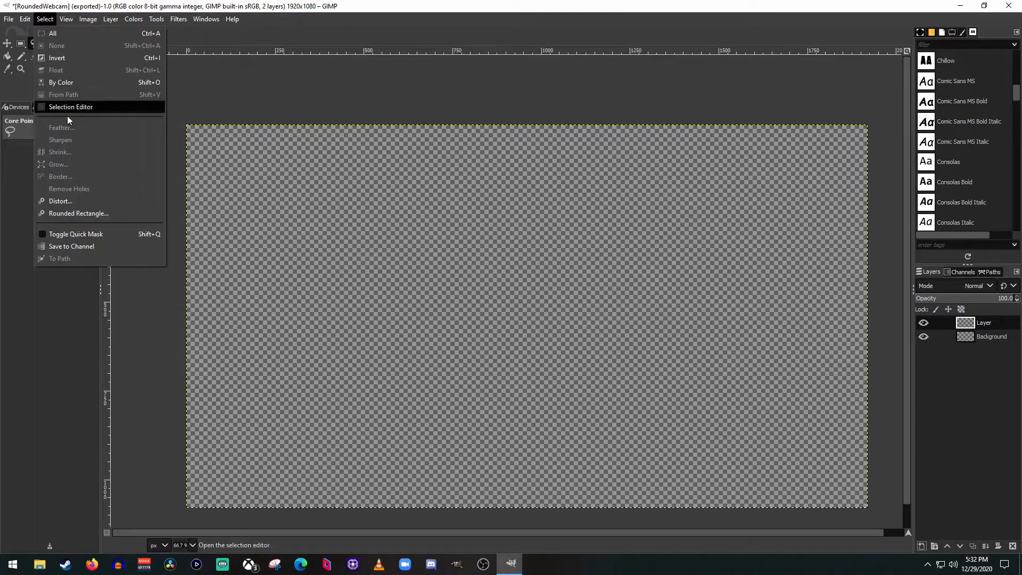
{"action": "left_click", "coordinate": [75, 214]}
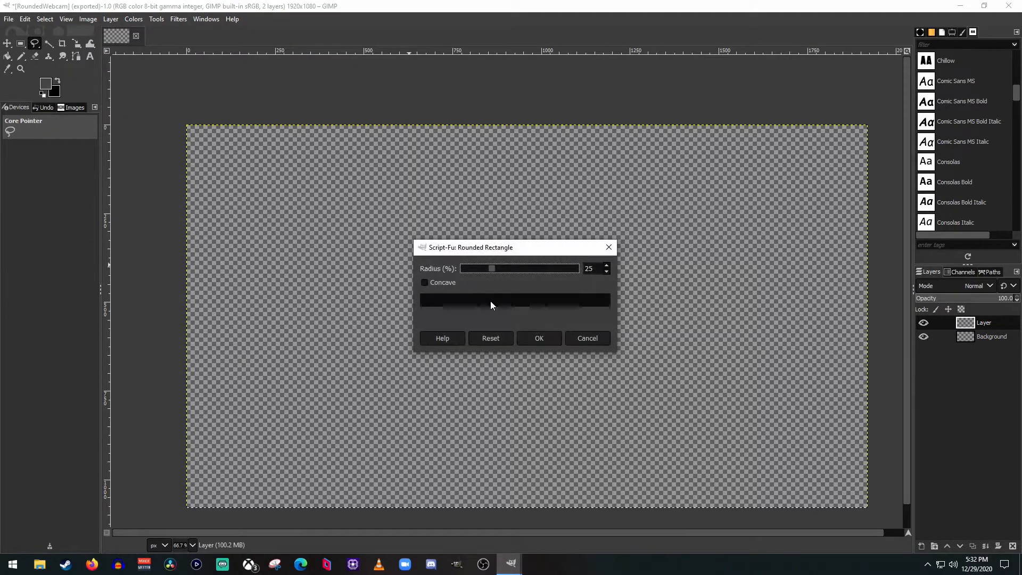
{"action": "left_click", "coordinate": [539, 338]}
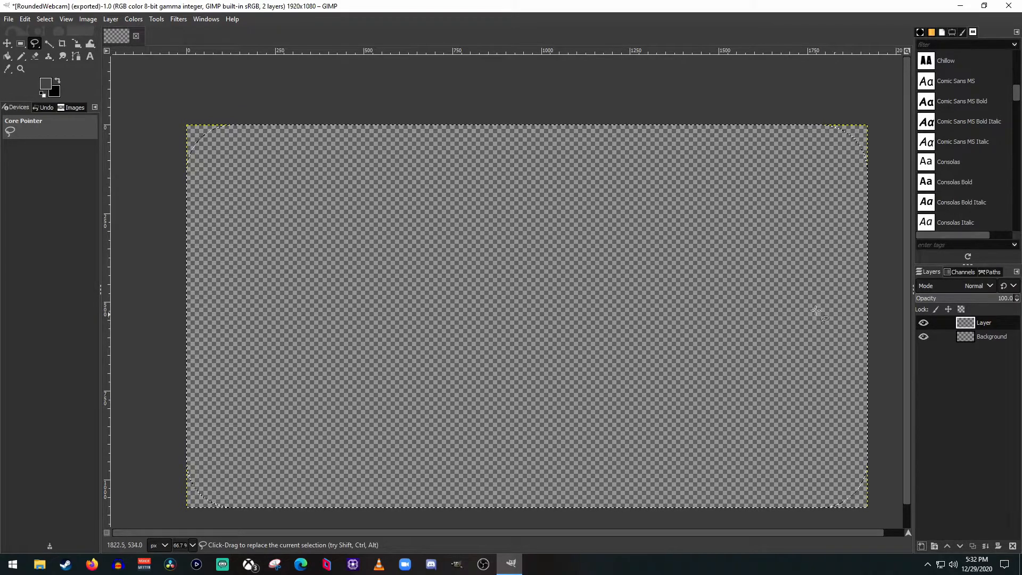
{"action": "left_click", "coordinate": [25, 19]}
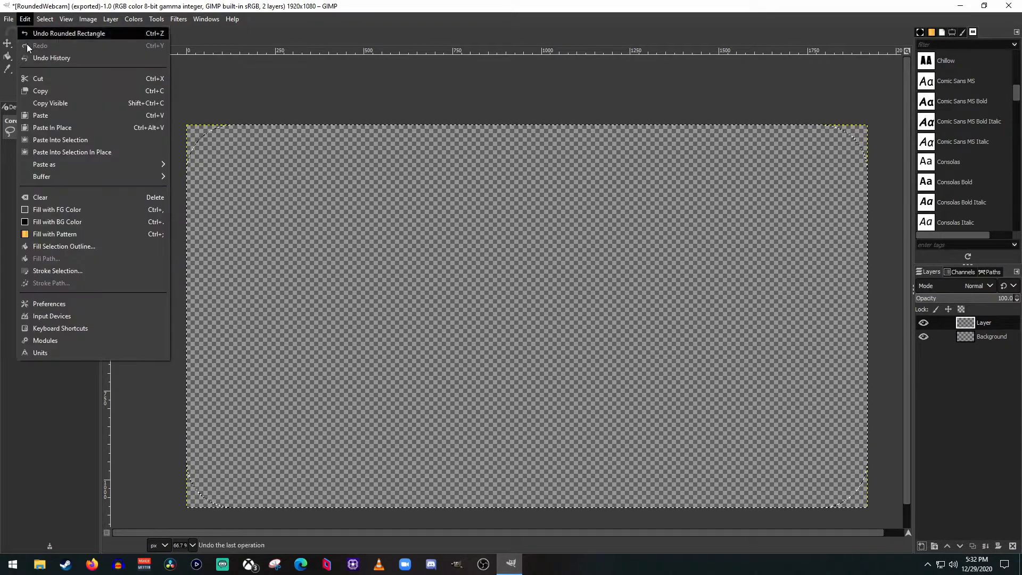
{"action": "left_click", "coordinate": [65, 221]}
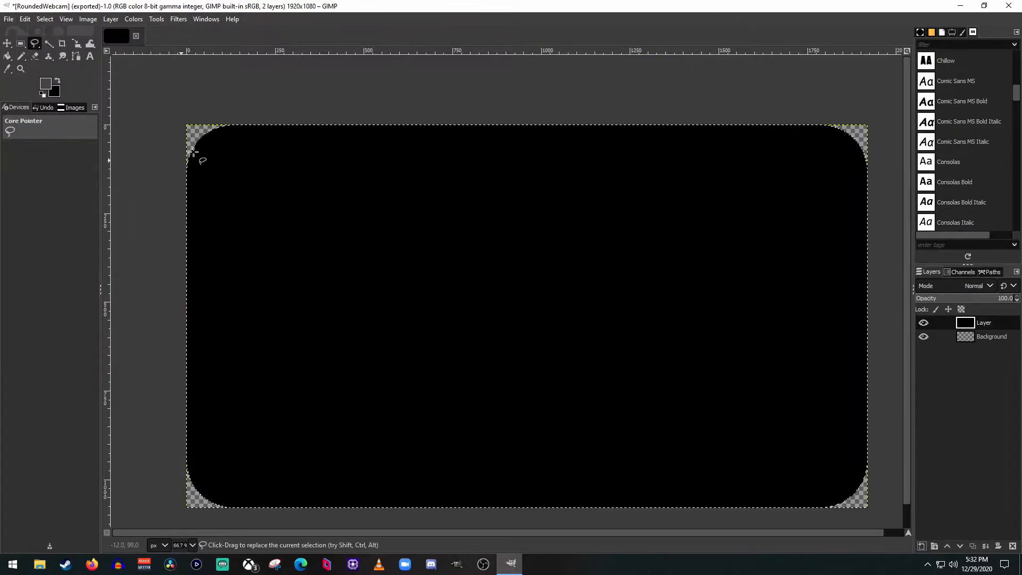
- Scale the black rounded rectangle to 1370 × 771 px, centre it on the canvas, and anchor the floating selection
{"action": "left_click", "coordinate": [156, 19]}
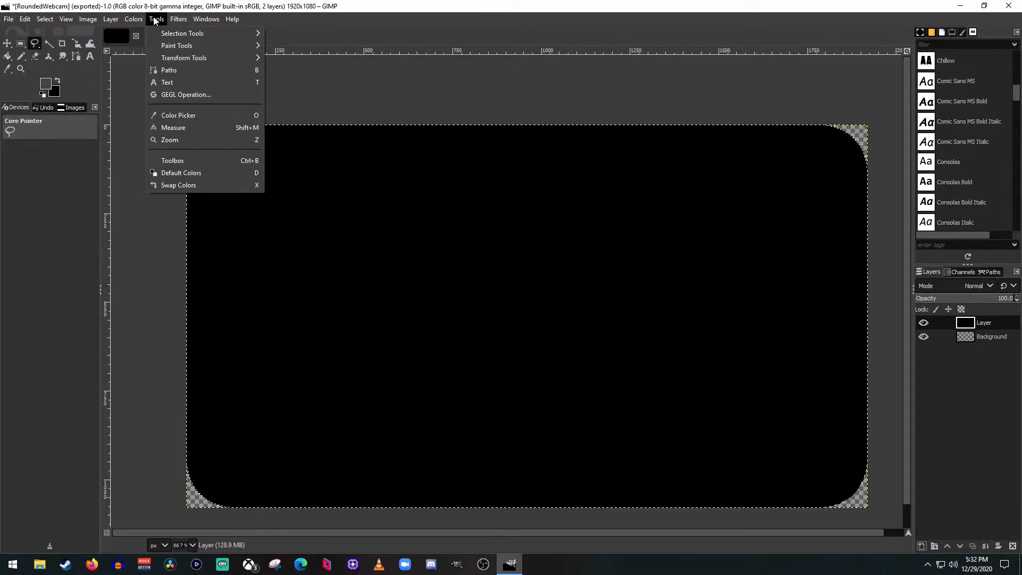
{"action": "mouse_move", "coordinate": [181, 57]}
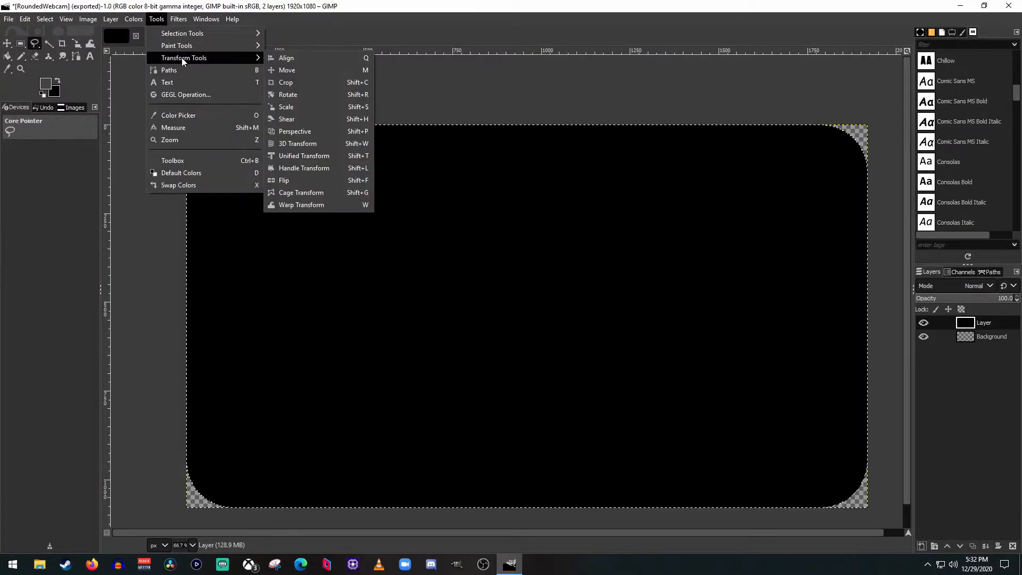
{"action": "left_click", "coordinate": [301, 107]}
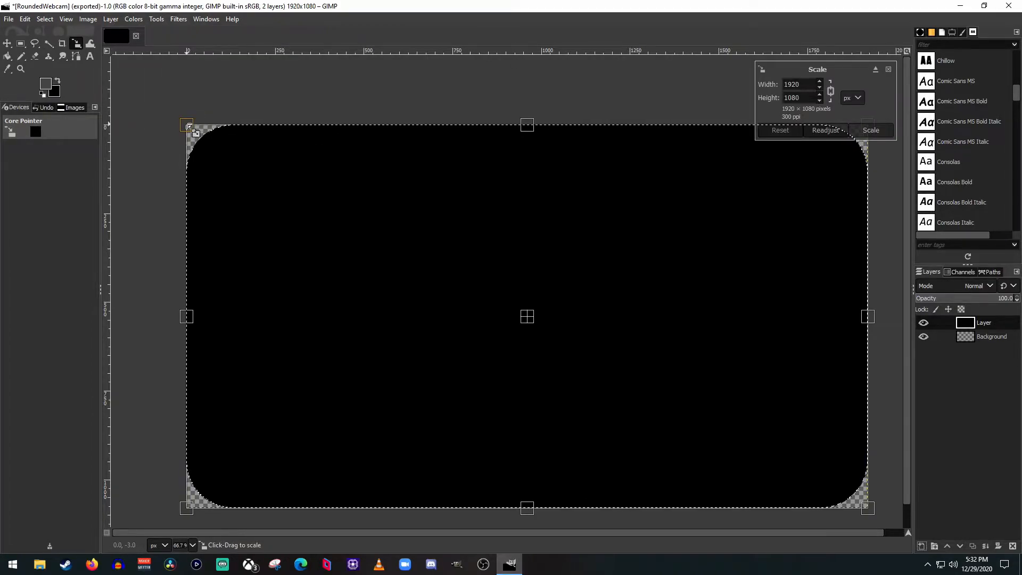
{"action": "left_click_drag", "start_coordinate": [189, 126], "coordinate": [378, 243]}
{"action": "left_click_drag", "start_coordinate": [618, 363], "coordinate": [538, 328]}
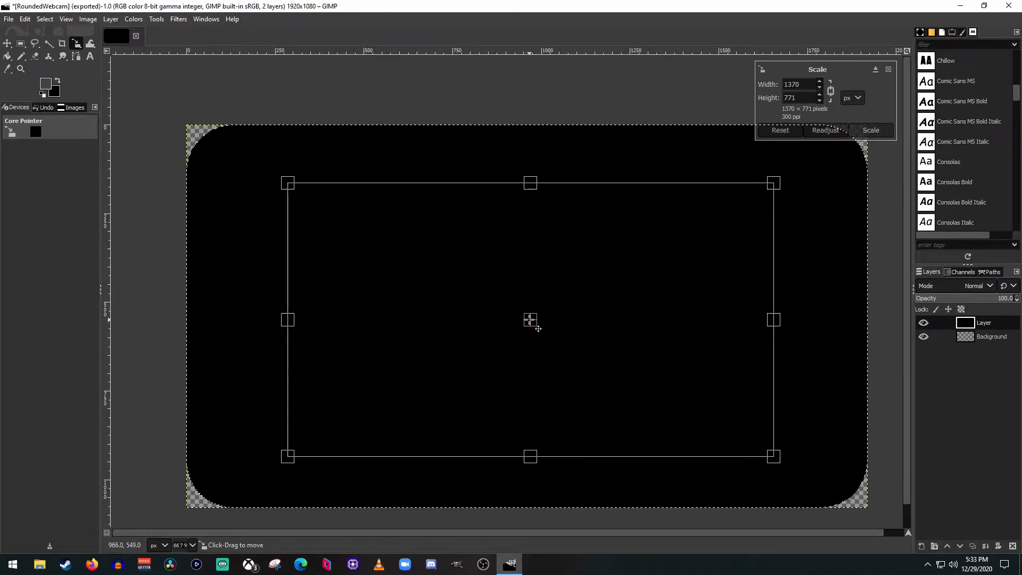
{"action": "left_click", "coordinate": [880, 130]}
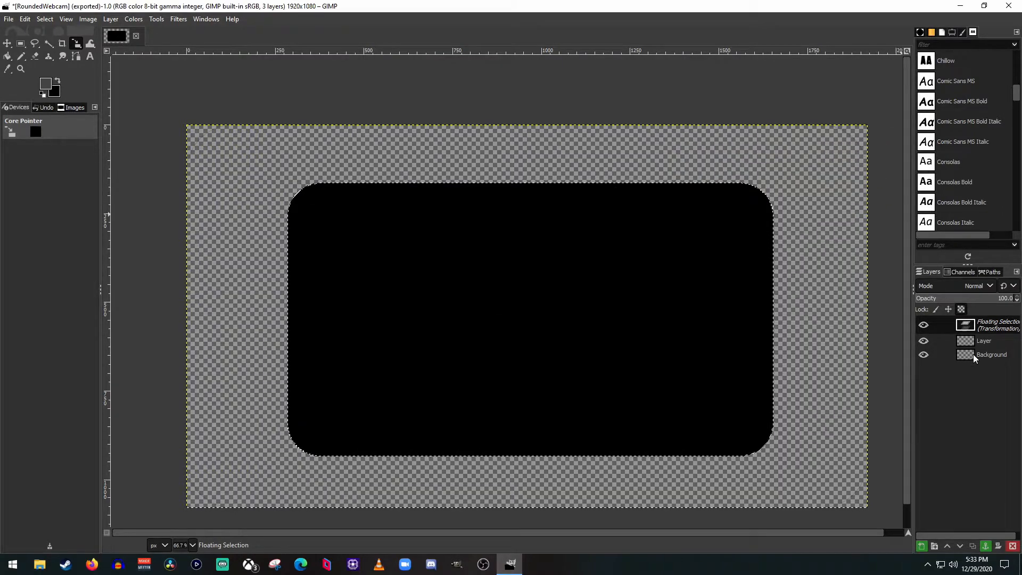
{"action": "left_click", "coordinate": [985, 546]}
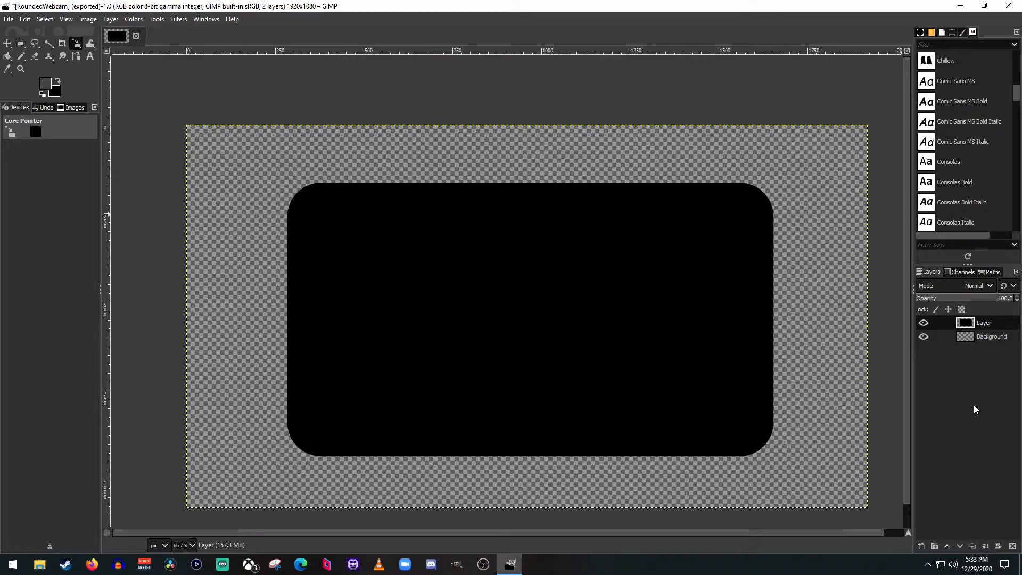
- Apply a Gaussian Blur with Size X and Size Y of 30.30 to the scaled rounded rectangle's layer
{"action": "left_click", "coordinate": [991, 336]}
{"action": "left_click", "coordinate": [985, 327]}
{"action": "left_click", "coordinate": [179, 19]}
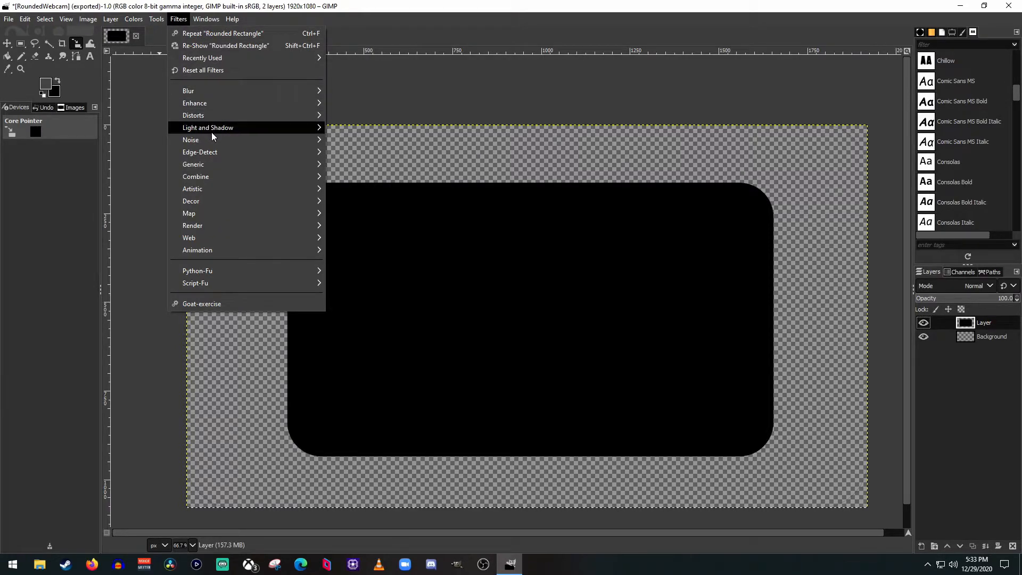
{"action": "mouse_move", "coordinate": [268, 93]}
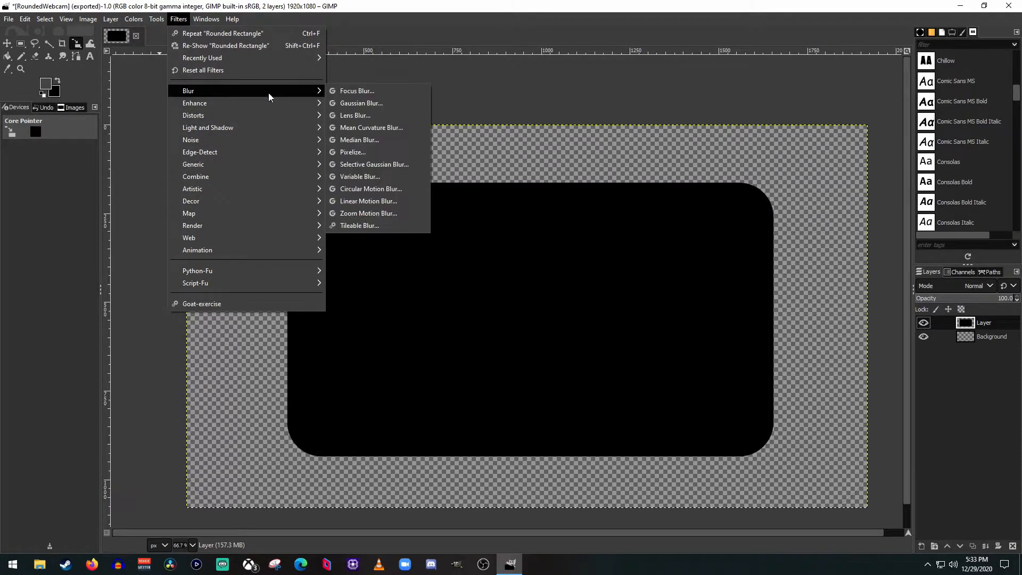
{"action": "left_click", "coordinate": [356, 103]}
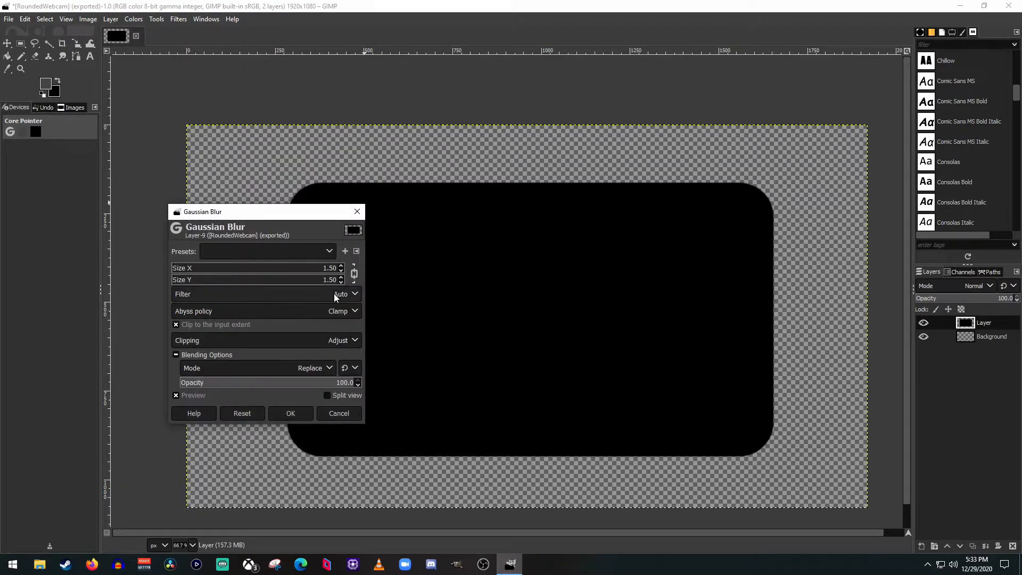
{"action": "left_click_drag", "start_coordinate": [174, 283], "coordinate": [227, 281]}
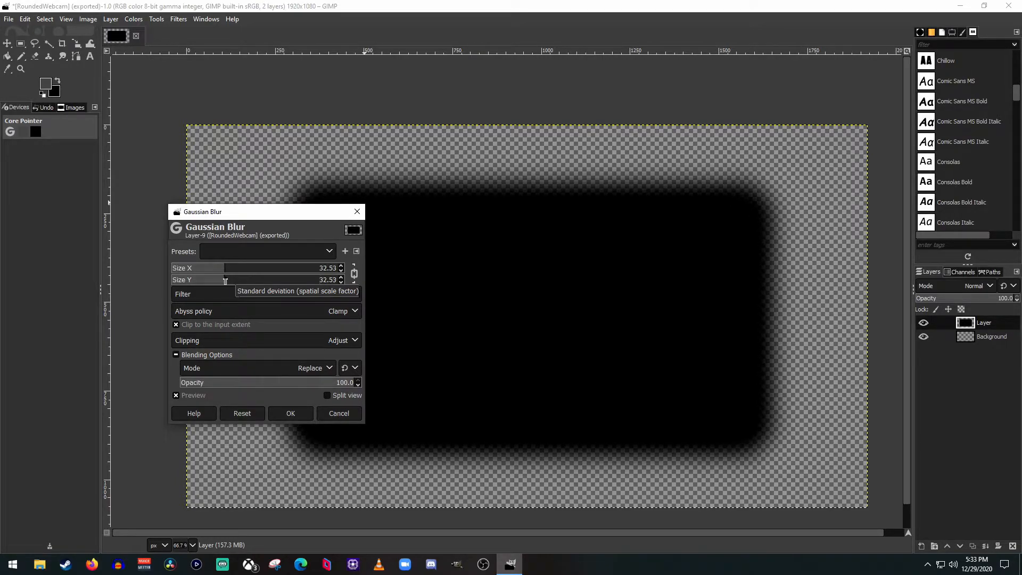
{"action": "left_click_drag", "start_coordinate": [227, 281], "coordinate": [227, 281]}
{"action": "left_click_drag", "start_coordinate": [228, 282], "coordinate": [224, 282]}
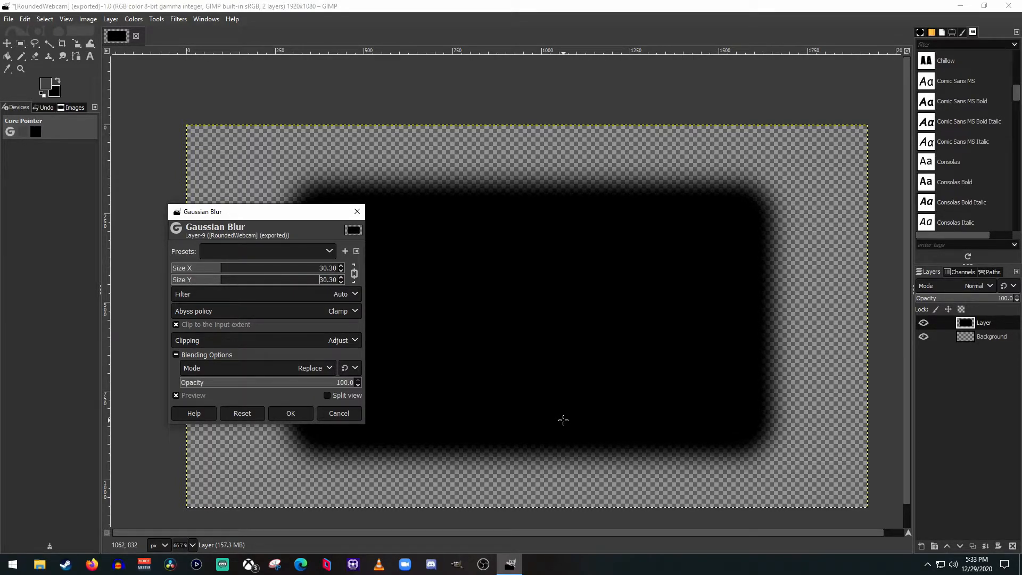
{"action": "left_click", "coordinate": [292, 413]}
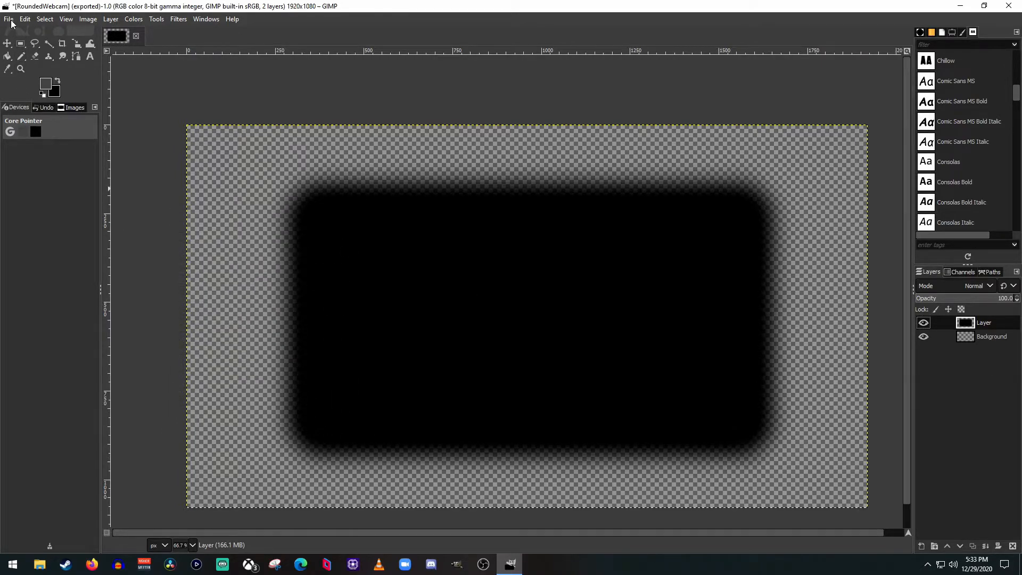
- Export the blurred image to the Desktop folder as RoundedWebcamShadow.png with the existing PNG options
{"action": "left_click", "coordinate": [10, 19]}
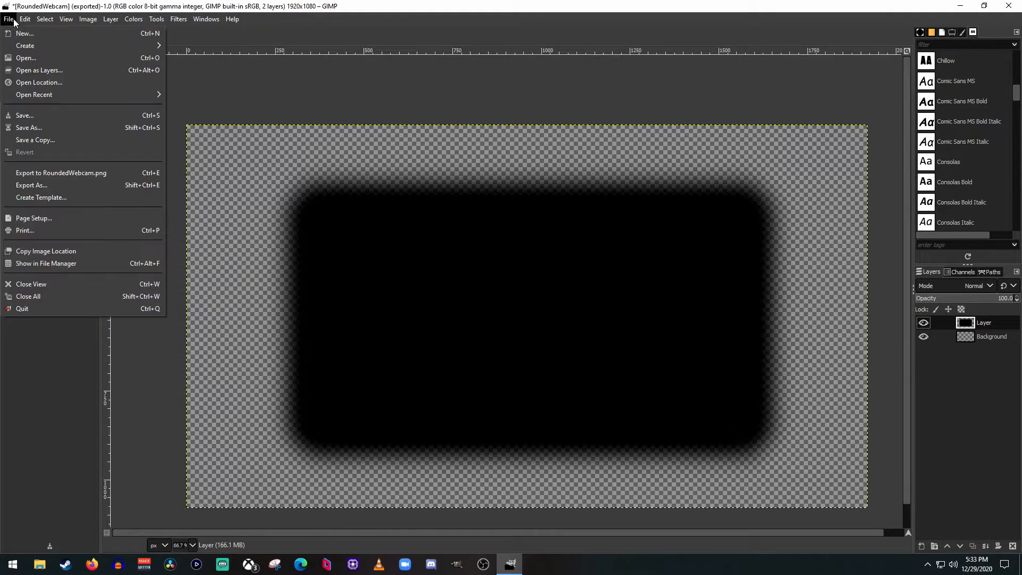
{"action": "left_click", "coordinate": [35, 185]}
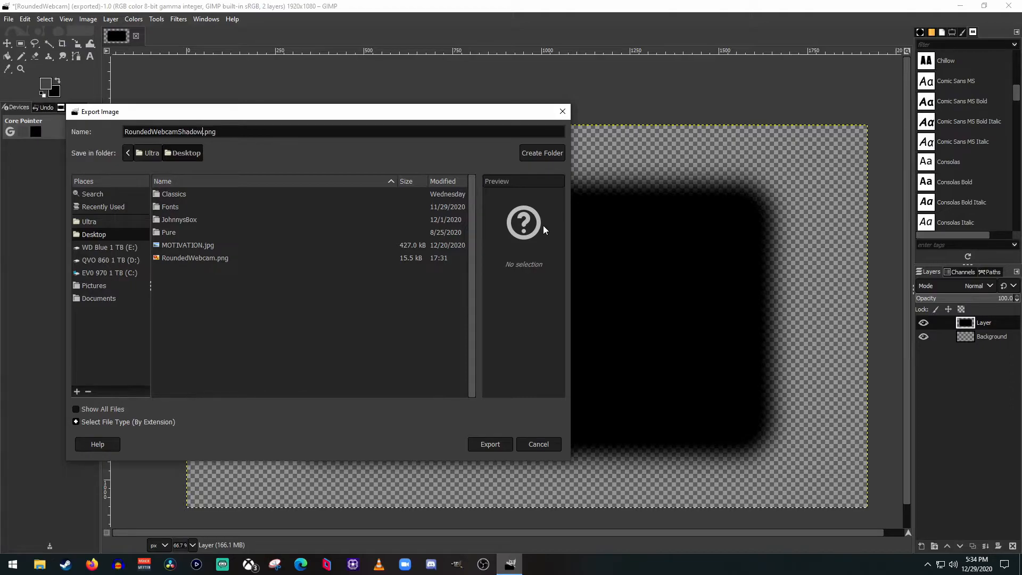
{"action": "left_click", "coordinate": [499, 444]}
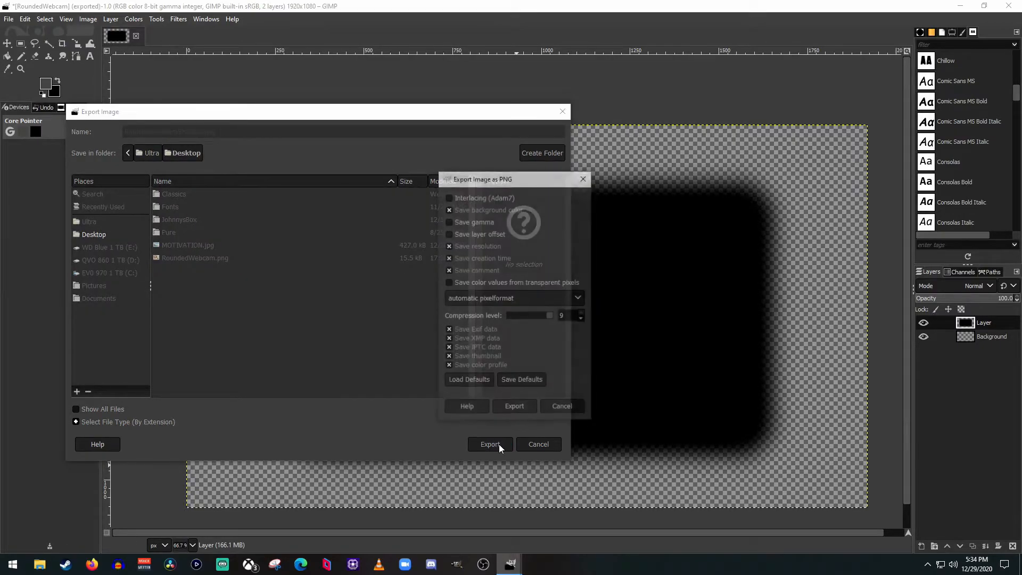
{"action": "left_click", "coordinate": [518, 408]}
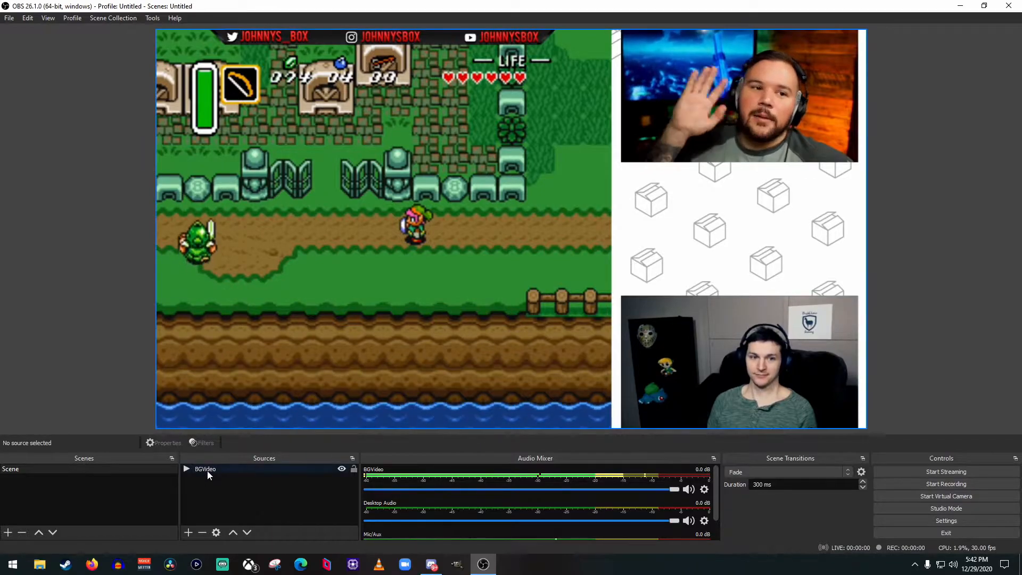
- In OBS, add a new visible media source named Webcam to the scene
{"action": "left_click", "coordinate": [188, 532]}
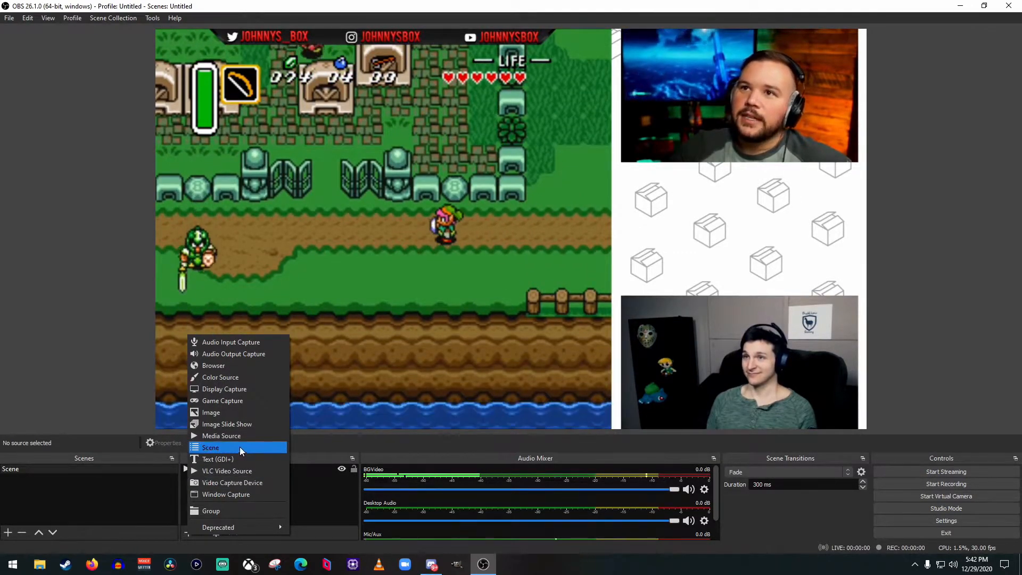
{"action": "left_click", "coordinate": [232, 437]}
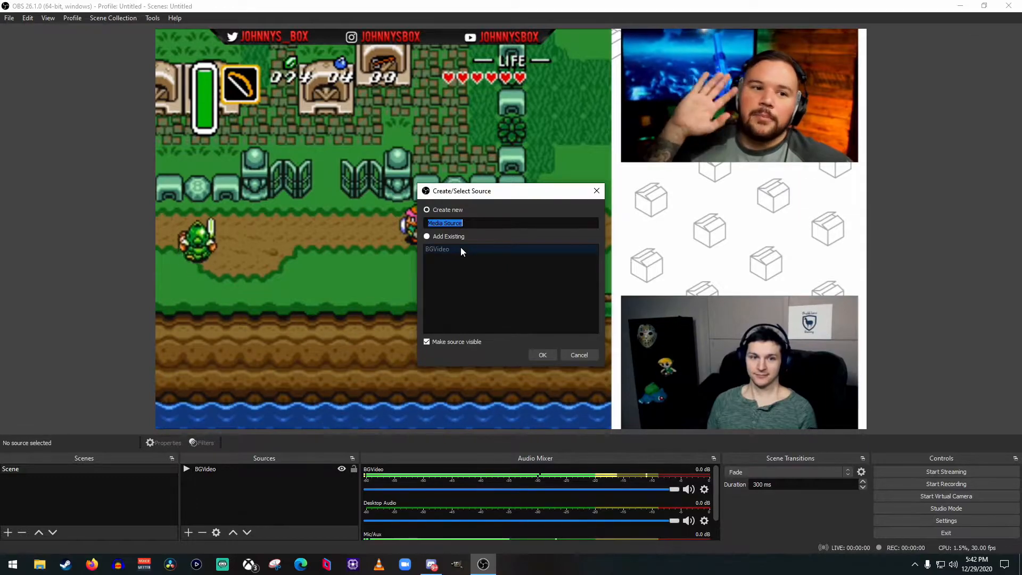
{"action": "type", "text": "Webcam"}
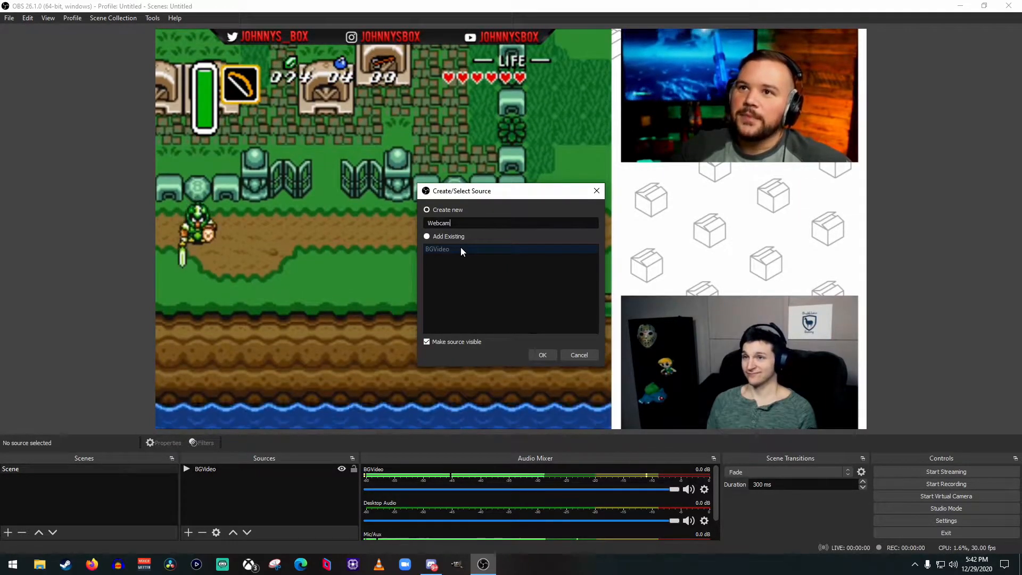
{"action": "left_click", "coordinate": [543, 355]}
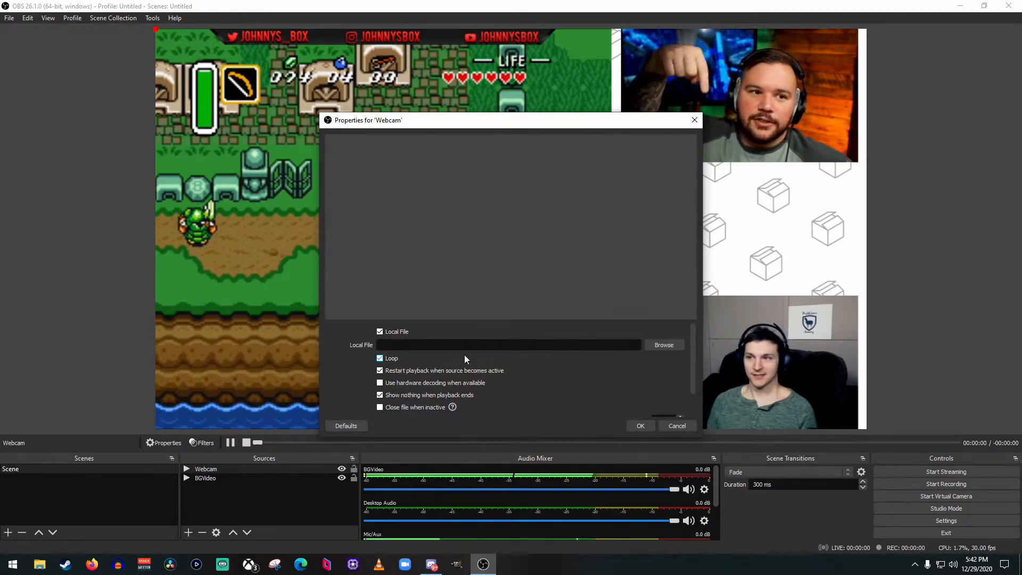
{"action": "left_click", "coordinate": [666, 345]}
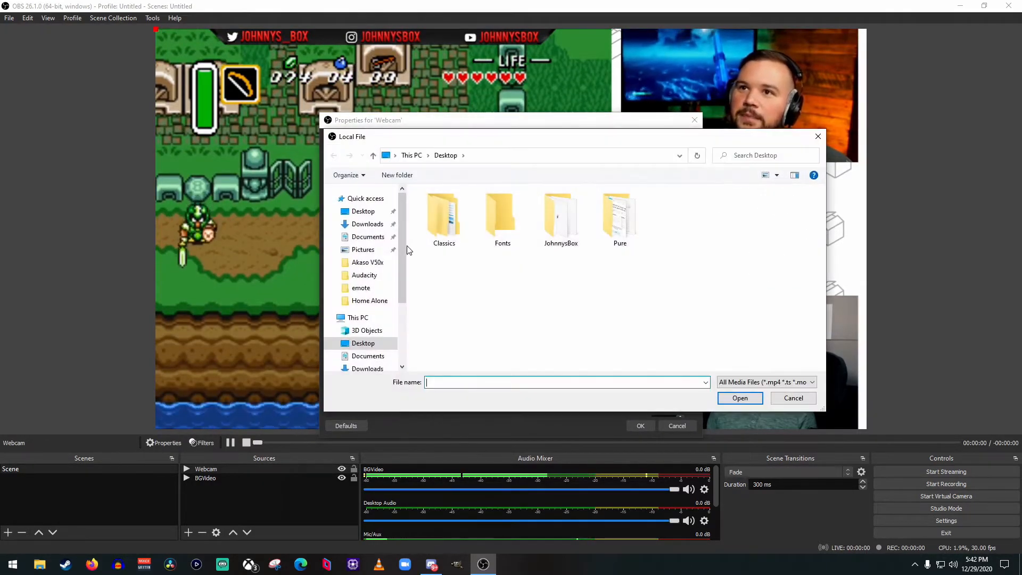
{"action": "left_click", "coordinate": [371, 369]}
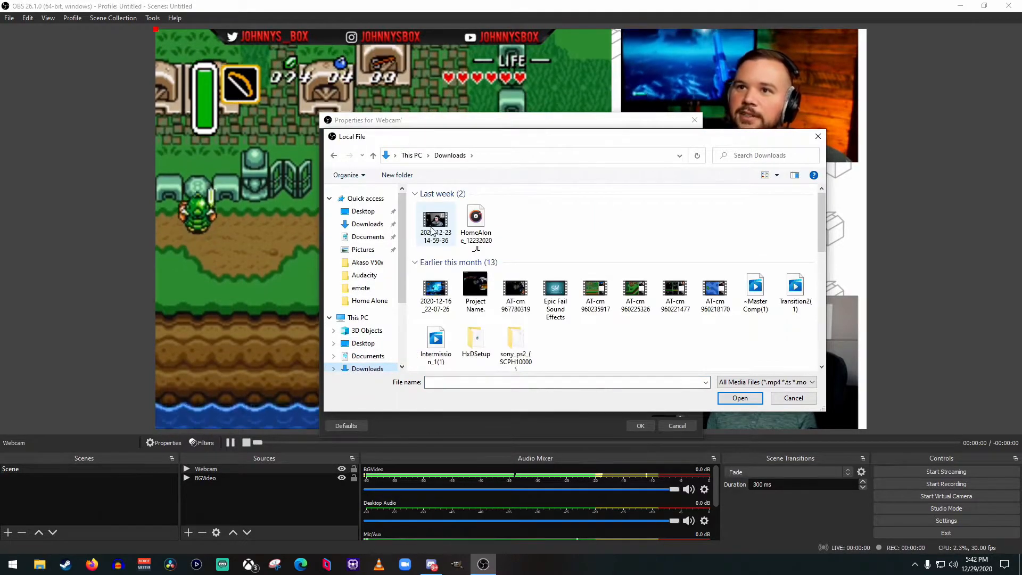
{"action": "double_click", "coordinate": [436, 226]}
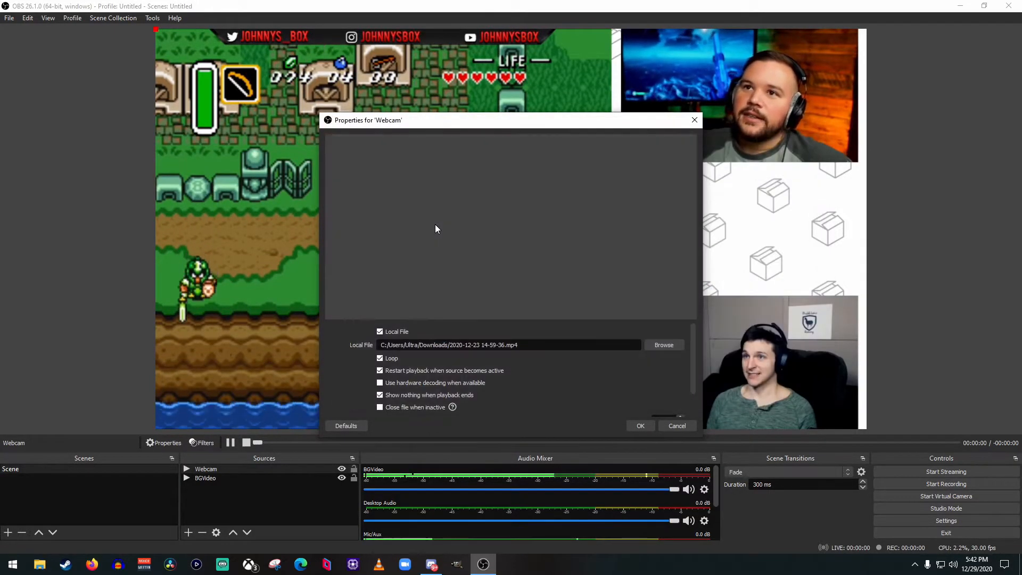
{"action": "left_click", "coordinate": [642, 424]}
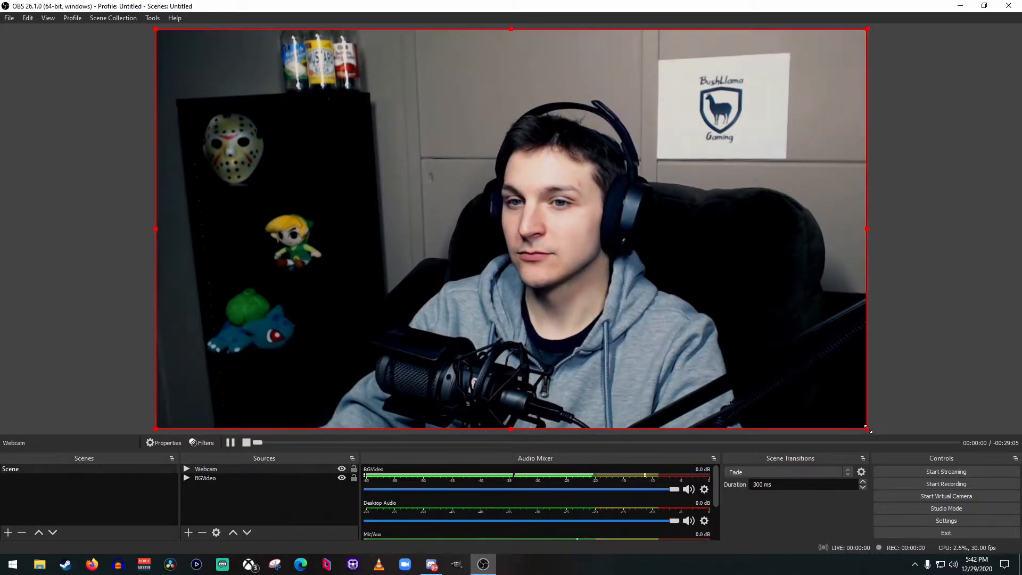
- Shrink the Webcam source to about a quarter of the canvas width and place it over the gameplay's lower-left area
{"action": "left_click_drag", "start_coordinate": [867, 429], "coordinate": [234, 388]}
{"action": "left_click", "coordinate": [39, 260]}
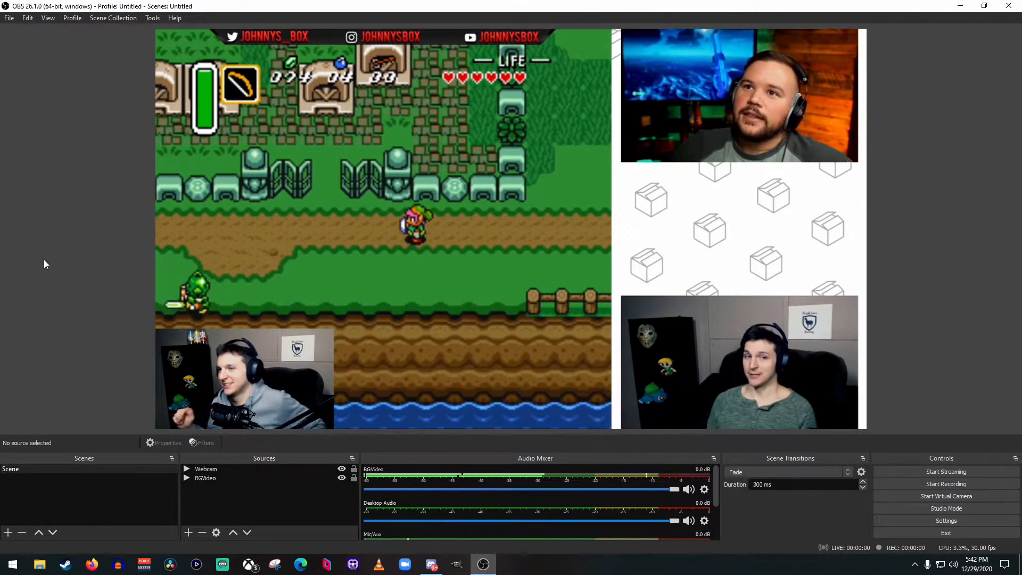
{"action": "left_click_drag", "start_coordinate": [231, 333], "coordinate": [722, 183]}
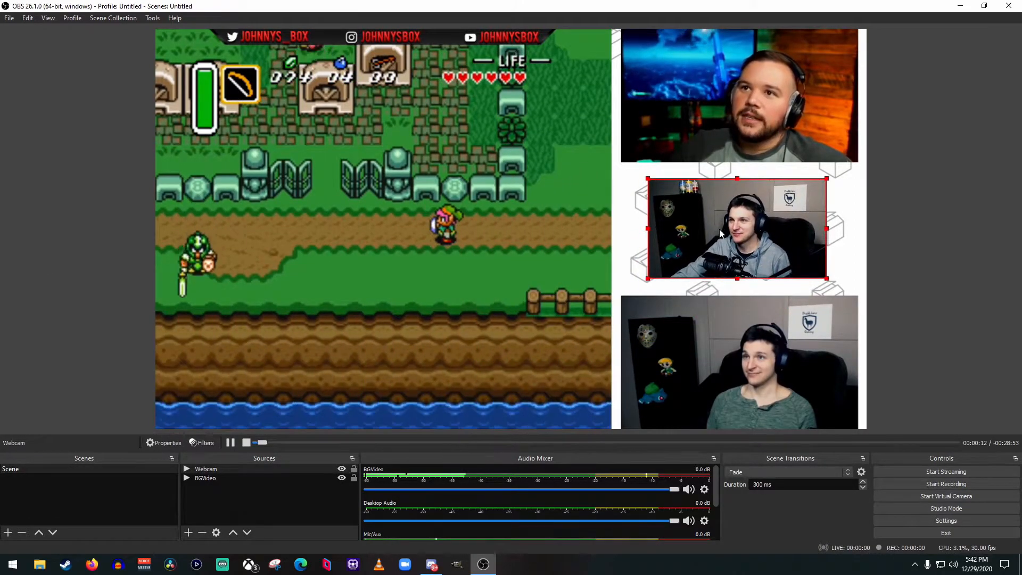
{"action": "left_click", "coordinate": [986, 314]}
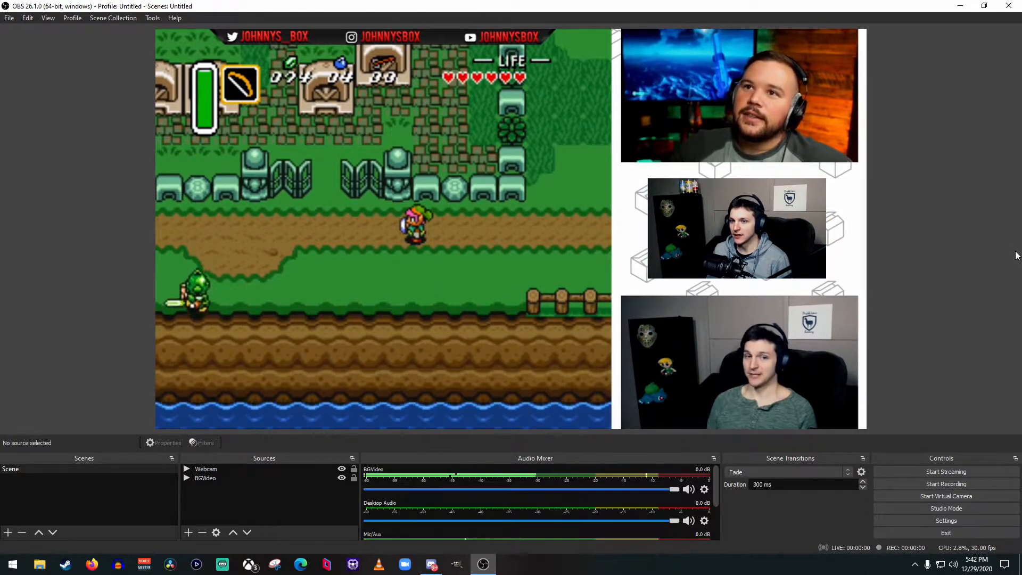
{"action": "left_click_drag", "start_coordinate": [743, 232], "coordinate": [273, 349]}
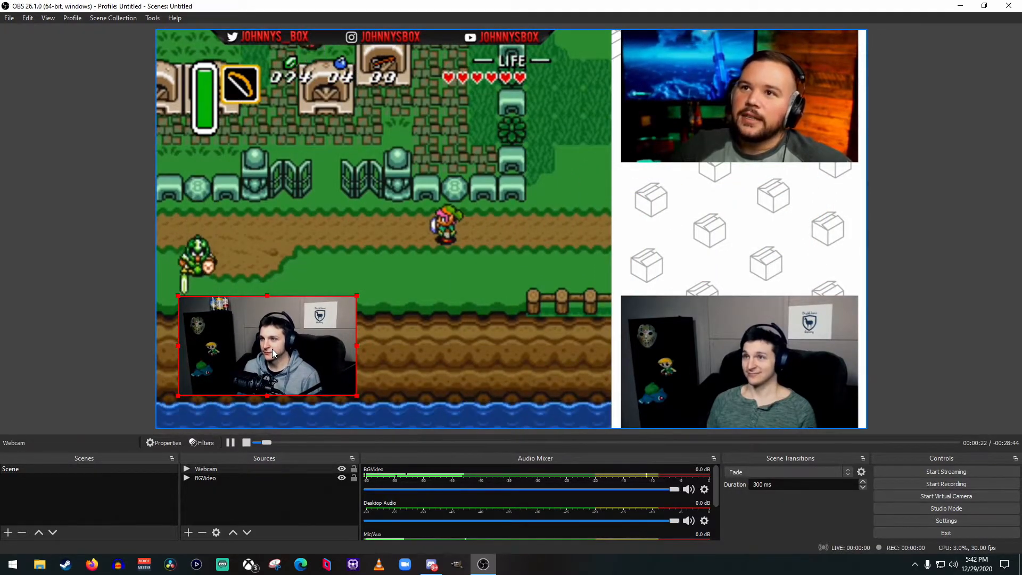
- Add an Image Mask/Blend effect filter to the Webcam source, keeping the default filter name
{"action": "right_click", "coordinate": [273, 349]}
{"action": "left_click", "coordinate": [302, 359]}
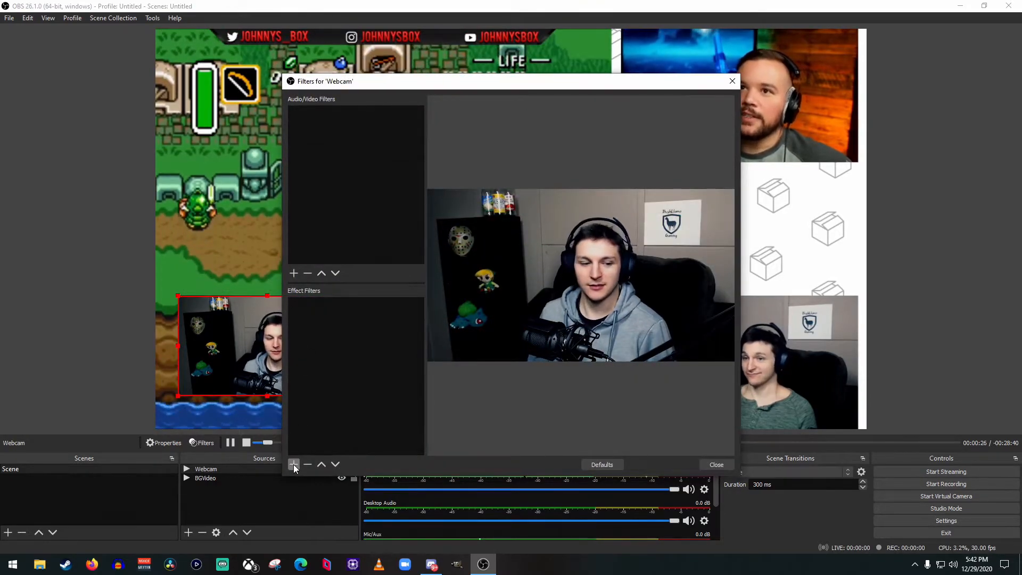
{"action": "left_click", "coordinate": [294, 464]}
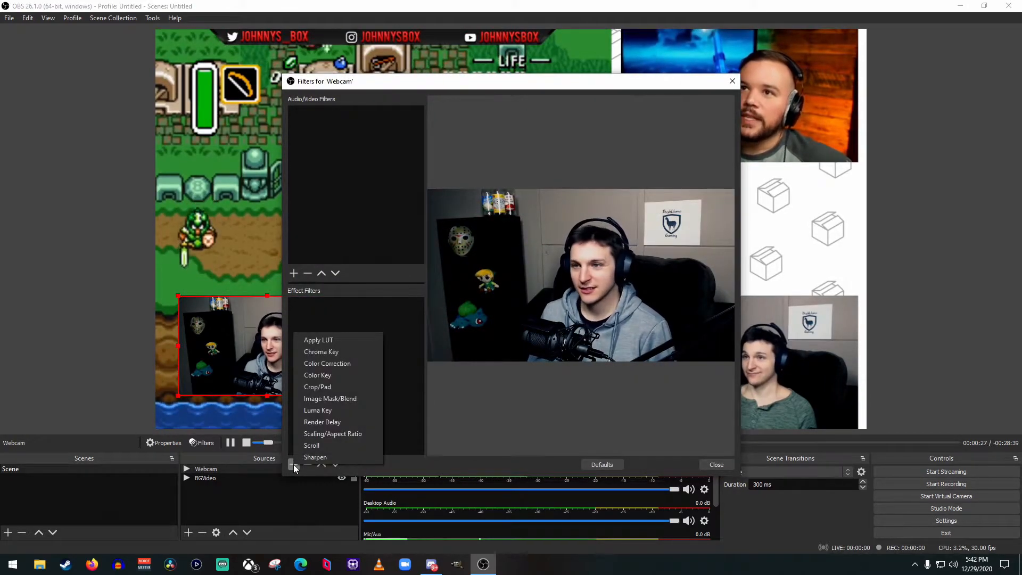
{"action": "left_click", "coordinate": [342, 399]}
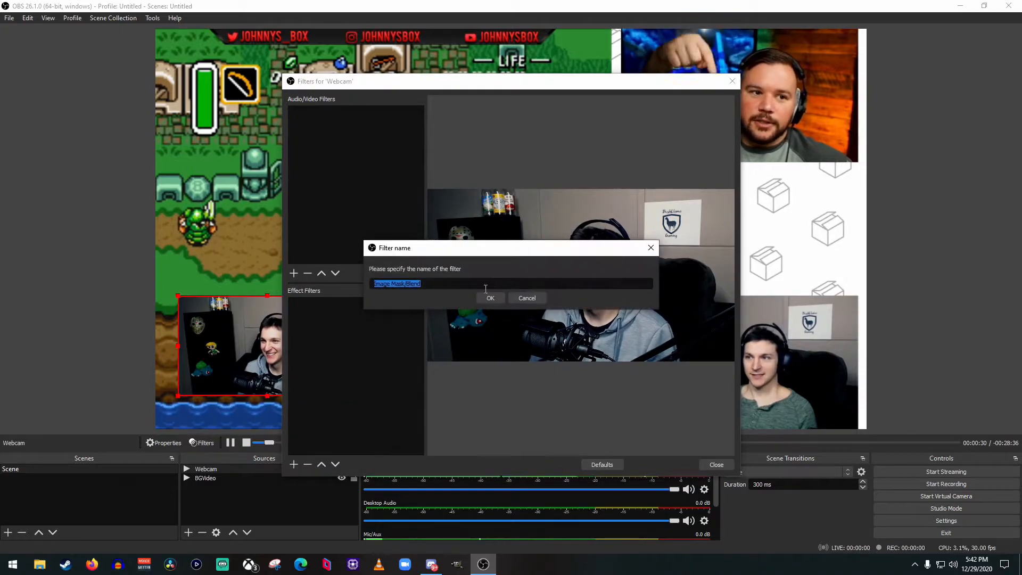
{"action": "left_click", "coordinate": [494, 299]}
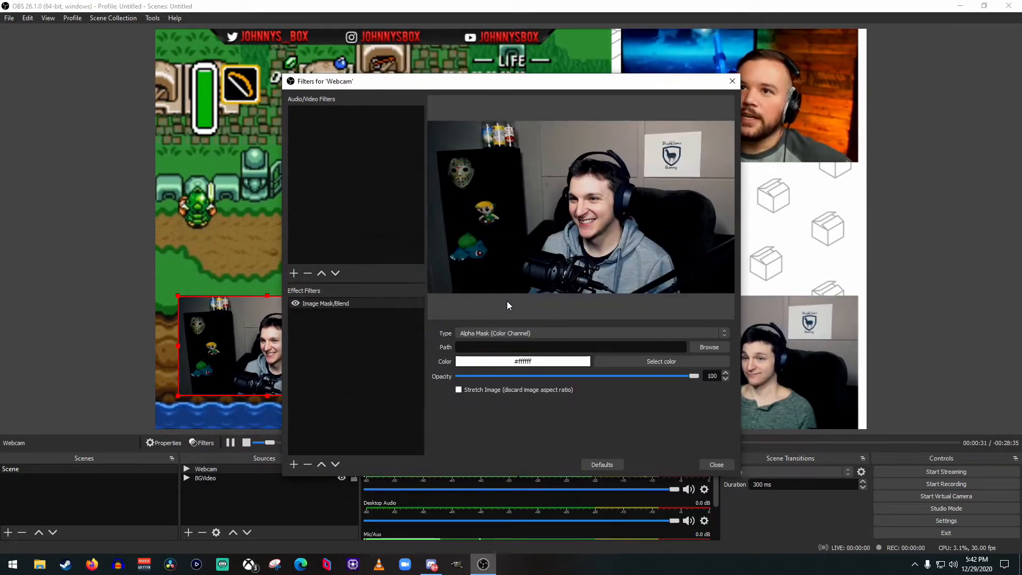
- Set RoundedWebcam.png from the Desktop folder as the mask filter's image
{"action": "left_click", "coordinate": [703, 346]}
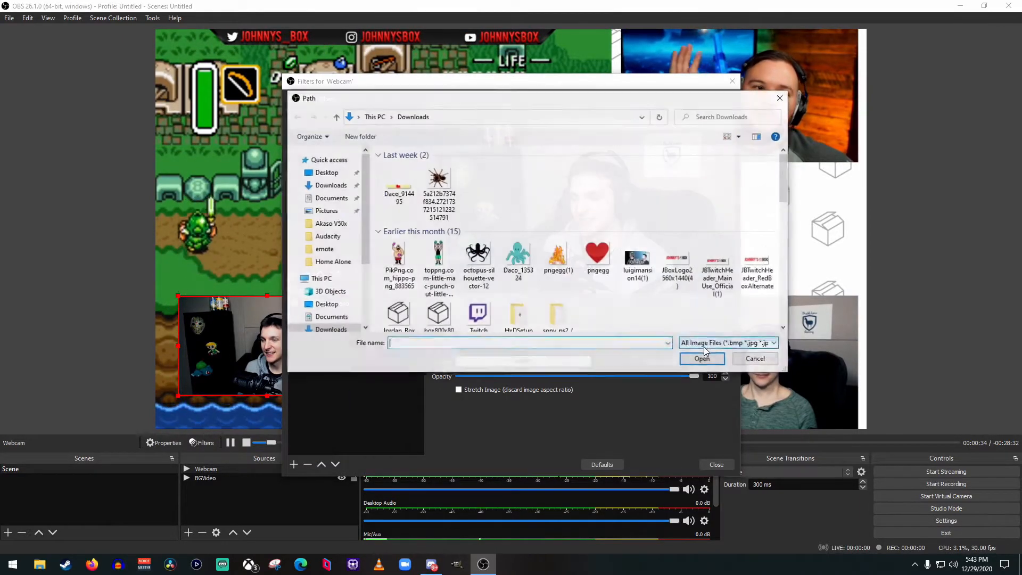
{"action": "left_click", "coordinate": [326, 304]}
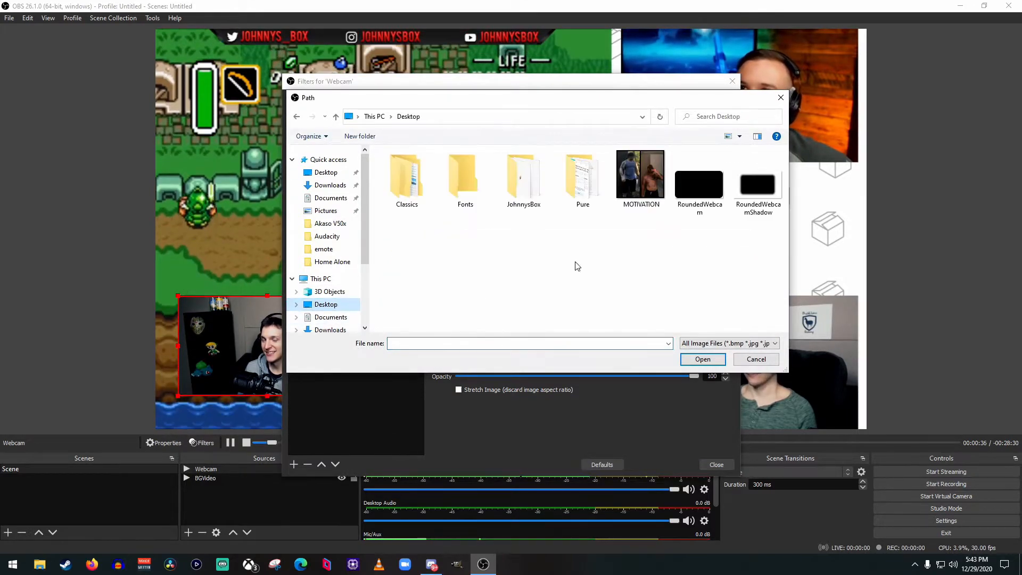
{"action": "double_click", "coordinate": [694, 183]}
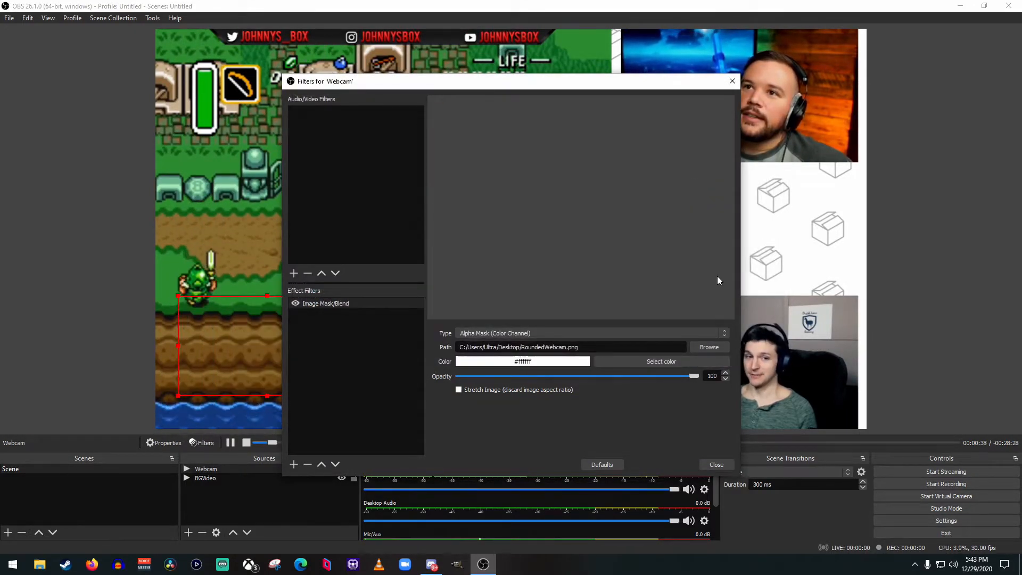
- Set the Webcam mask filter's type to Alpha Mask (Alpha Channel) and close the filter settings
{"action": "left_click", "coordinate": [726, 332]}
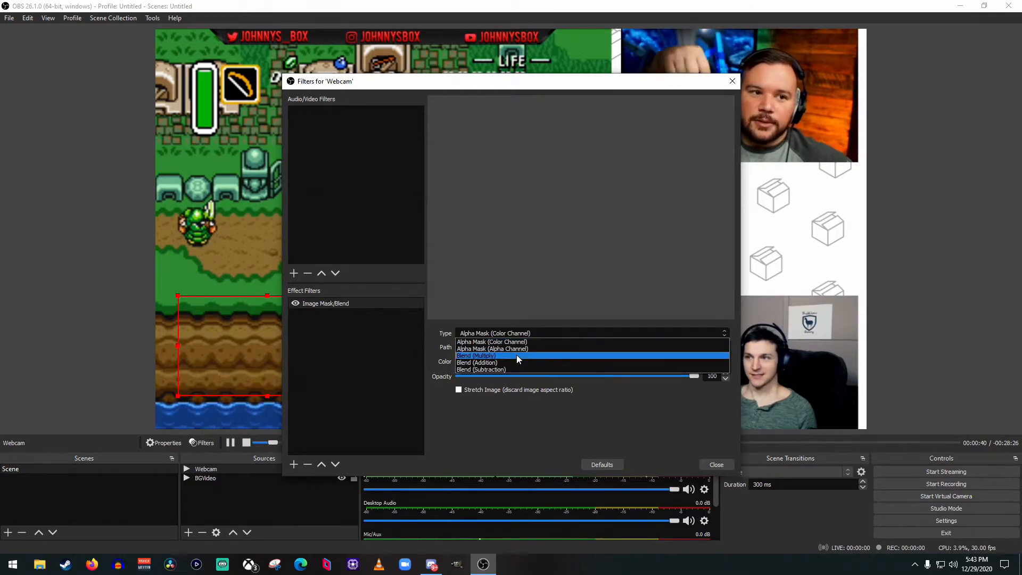
{"action": "left_click", "coordinate": [516, 349]}
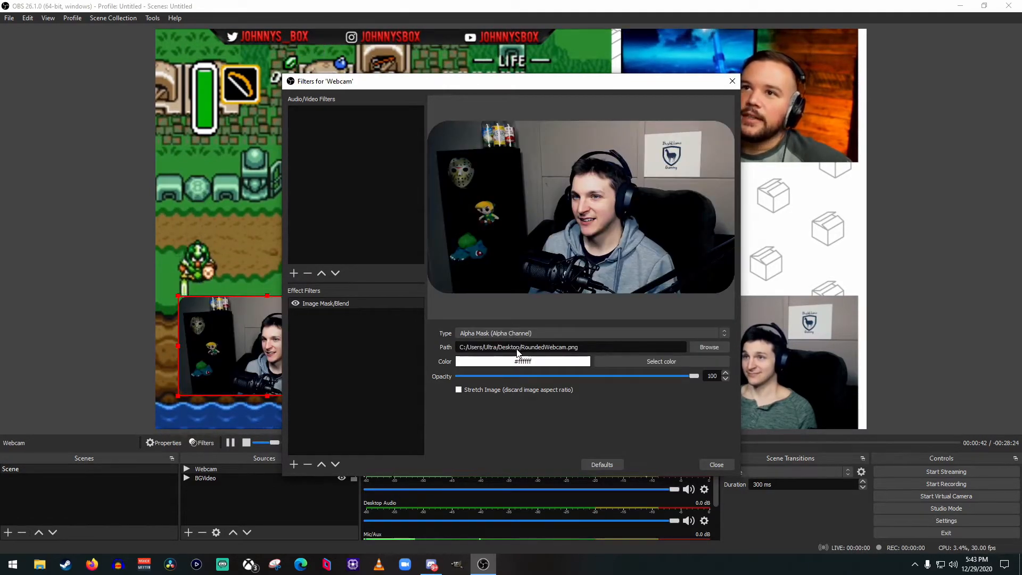
{"action": "left_click", "coordinate": [716, 464]}
{"action": "left_click", "coordinate": [87, 308]}
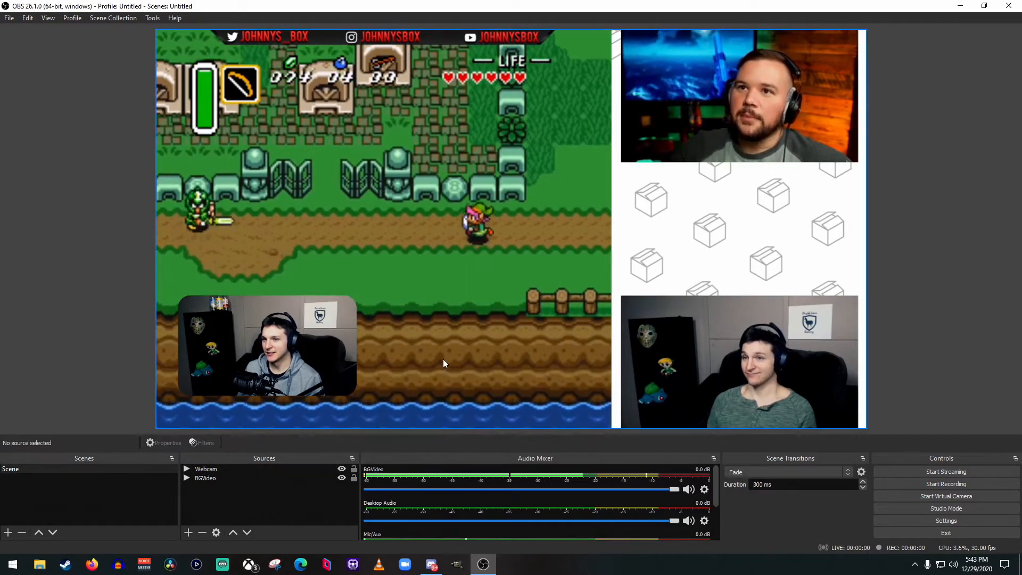
- Move the Webcam source onto the white area between the two camera views and back to the gameplay's lower-left corner
{"action": "left_click_drag", "start_coordinate": [269, 342], "coordinate": [746, 217]}
{"action": "left_click", "coordinate": [982, 352]}
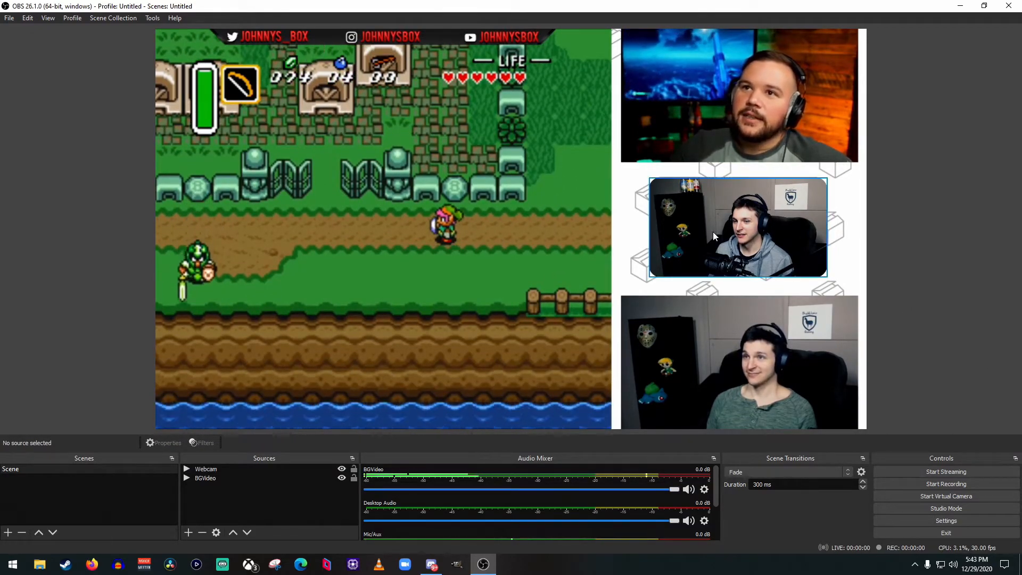
{"action": "left_click_drag", "start_coordinate": [749, 227], "coordinate": [265, 371]}
{"action": "left_click", "coordinate": [45, 314]}
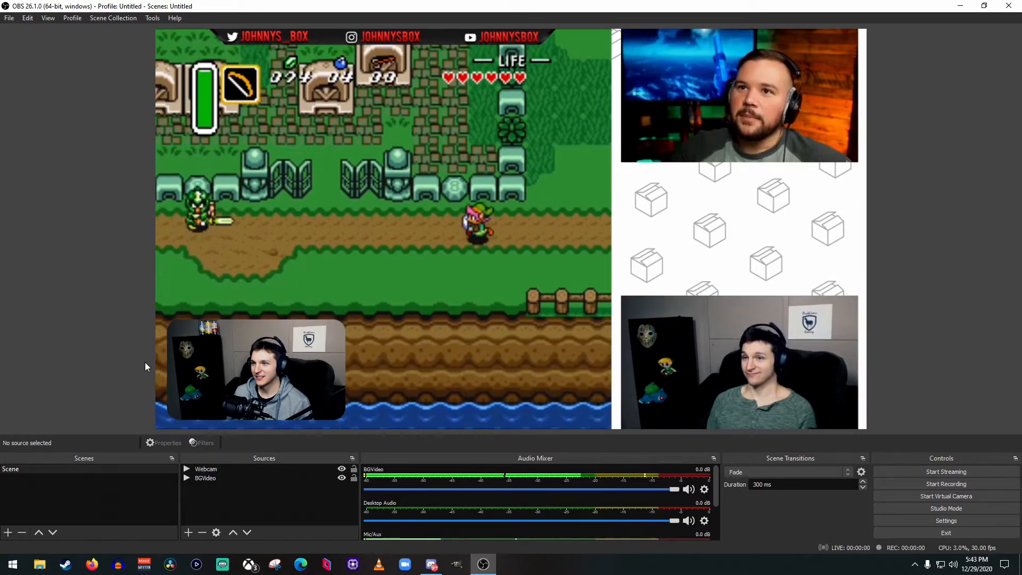
- Add a new Image source named Shadow that uses RoundedWebcamShadow.png from the Desktop folder
{"action": "left_click", "coordinate": [191, 533]}
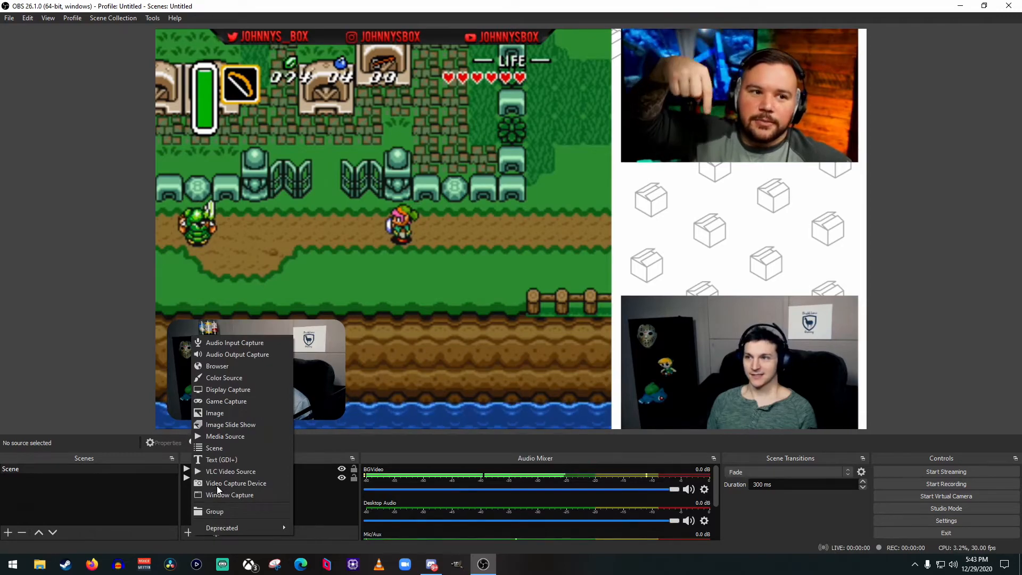
{"action": "left_click", "coordinate": [226, 413]}
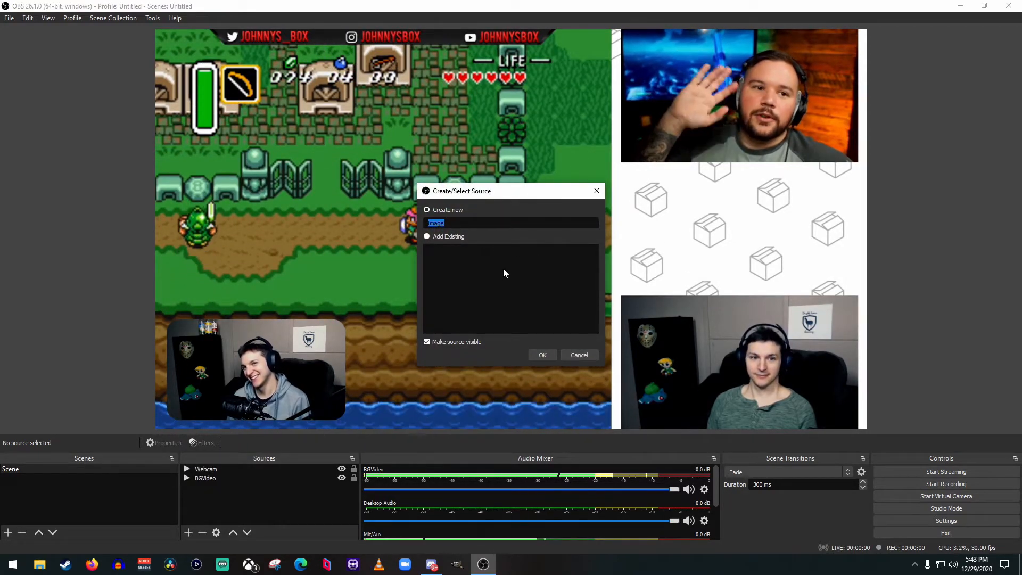
{"action": "type", "text": "Shadow"}
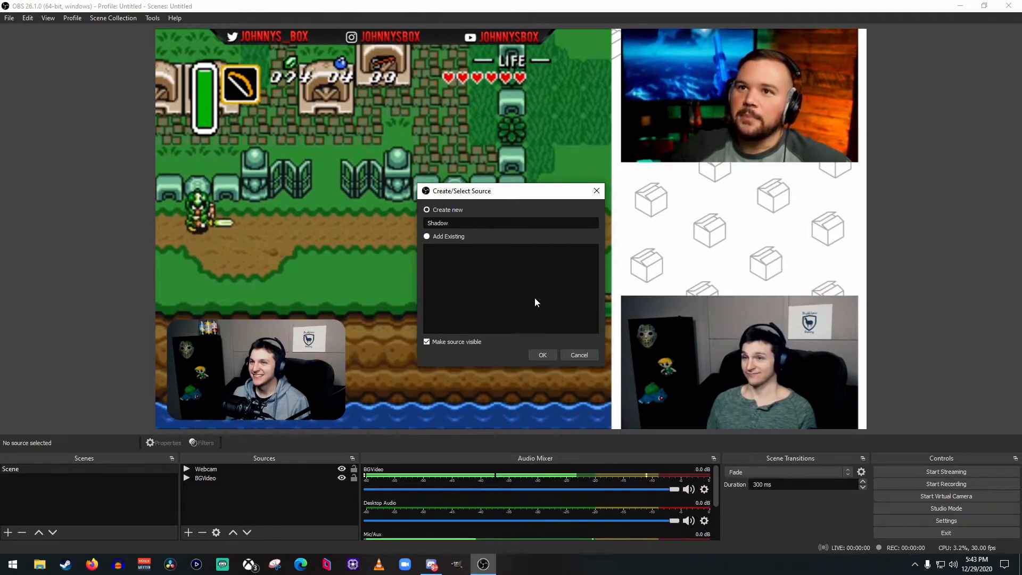
{"action": "left_click", "coordinate": [542, 355]}
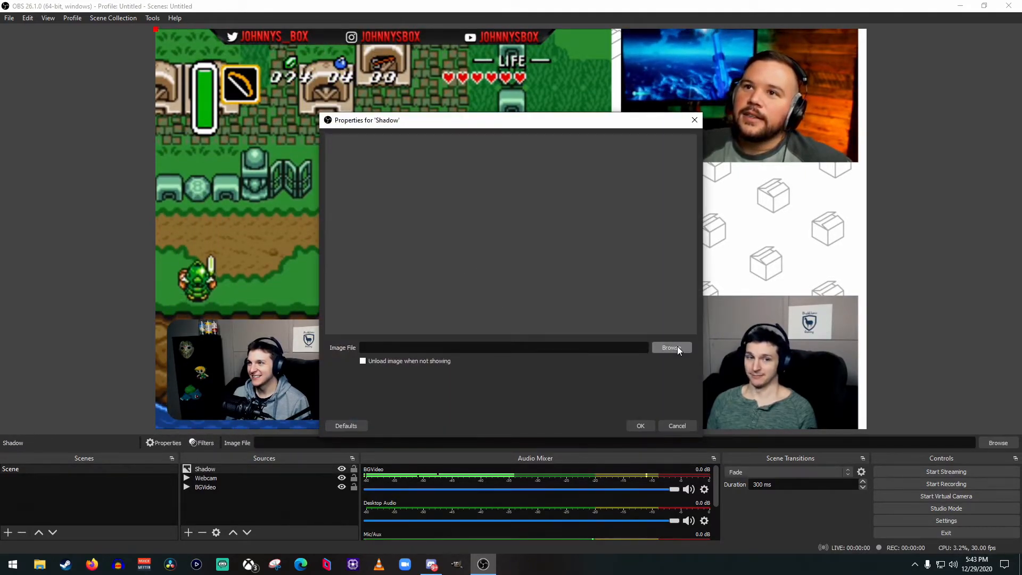
{"action": "left_click", "coordinate": [671, 347]}
{"action": "double_click", "coordinate": [792, 230]}
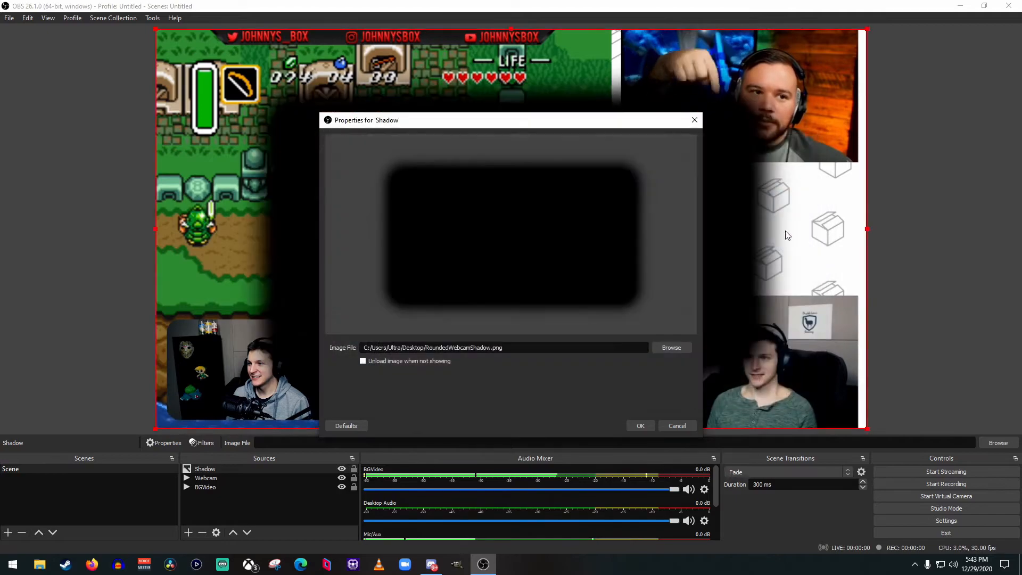
{"action": "left_click", "coordinate": [641, 424]}
- Order the Shadow source directly beneath Webcam and shrink it to about half the canvas width over the middle of the gameplay
{"action": "mouse_move", "coordinate": [216, 356]}
{"action": "left_mouse_down"}
{"action": "mouse_move", "coordinate": [219, 247]}
{"action": "mouse_move", "coordinate": [234, 357]}
{"action": "left_mouse_up"}
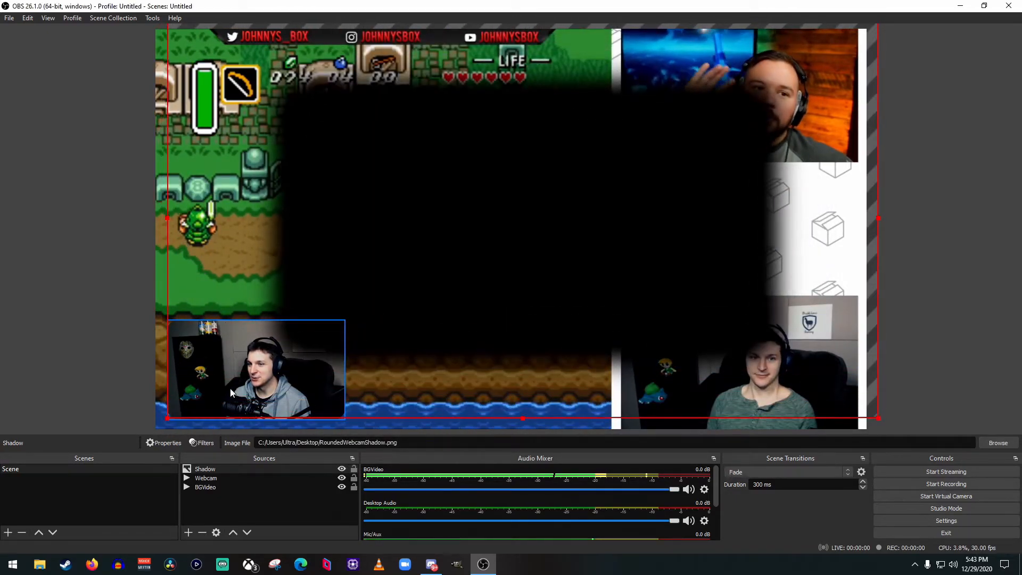
{"action": "left_click_drag", "start_coordinate": [215, 468], "coordinate": [218, 483]}
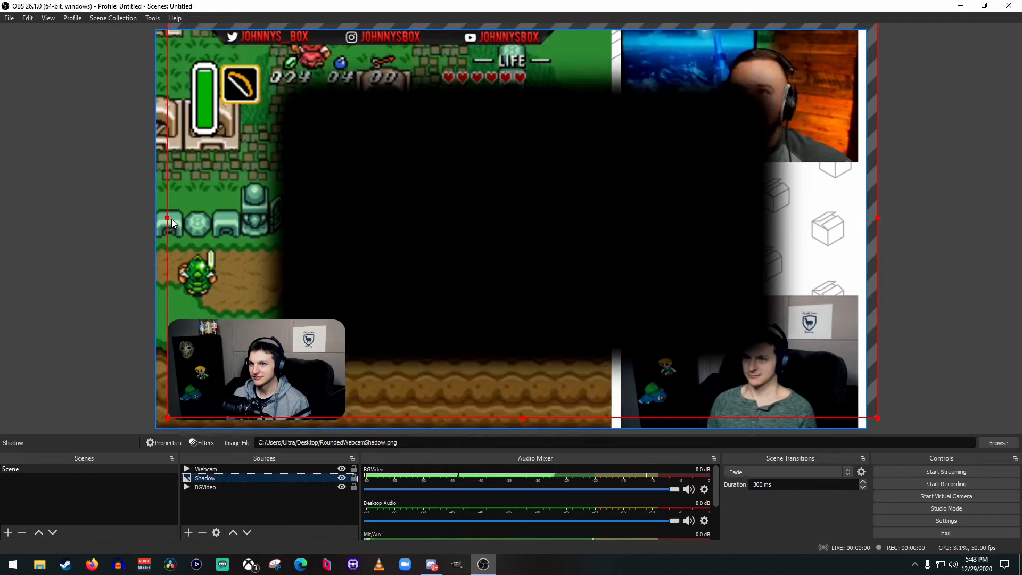
{"action": "left_click_drag", "start_coordinate": [167, 419], "coordinate": [617, 207]}
{"action": "left_click_drag", "start_coordinate": [657, 153], "coordinate": [410, 241]}
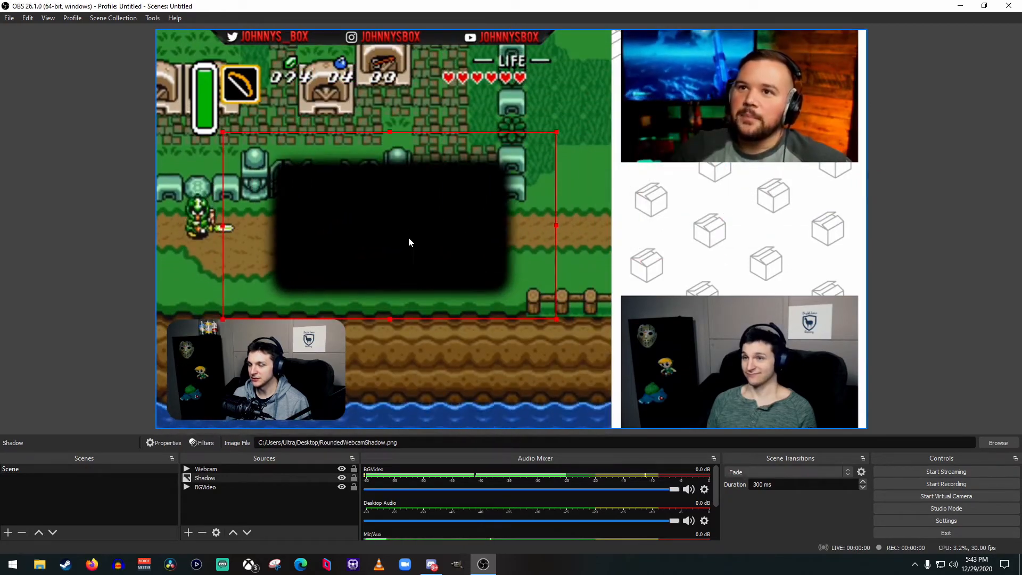
- Shrink the Shadow source to about a third of the canvas width and centre the Webcam source on top of it
{"action": "left_click_drag", "start_coordinate": [277, 381], "coordinate": [385, 223]}
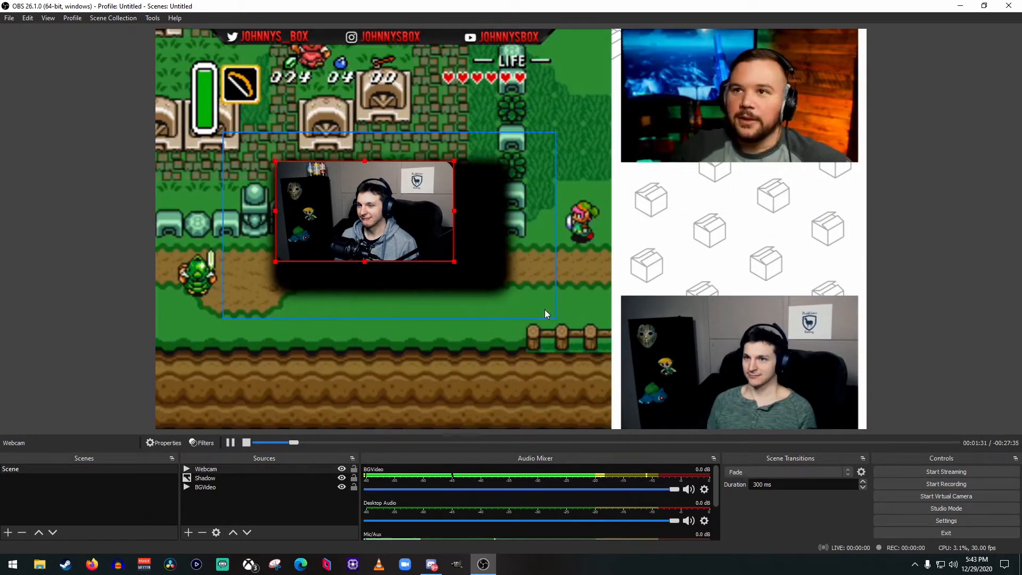
{"action": "left_click", "coordinate": [463, 270]}
{"action": "left_click_drag", "start_coordinate": [557, 319], "coordinate": [475, 263]}
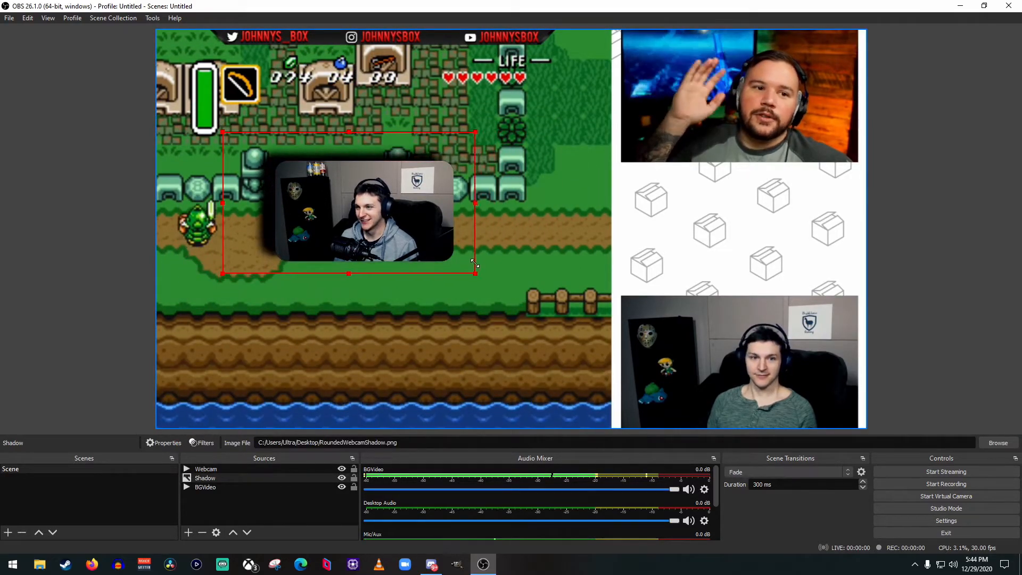
{"action": "left_click_drag", "start_coordinate": [379, 210], "coordinate": [351, 200]}
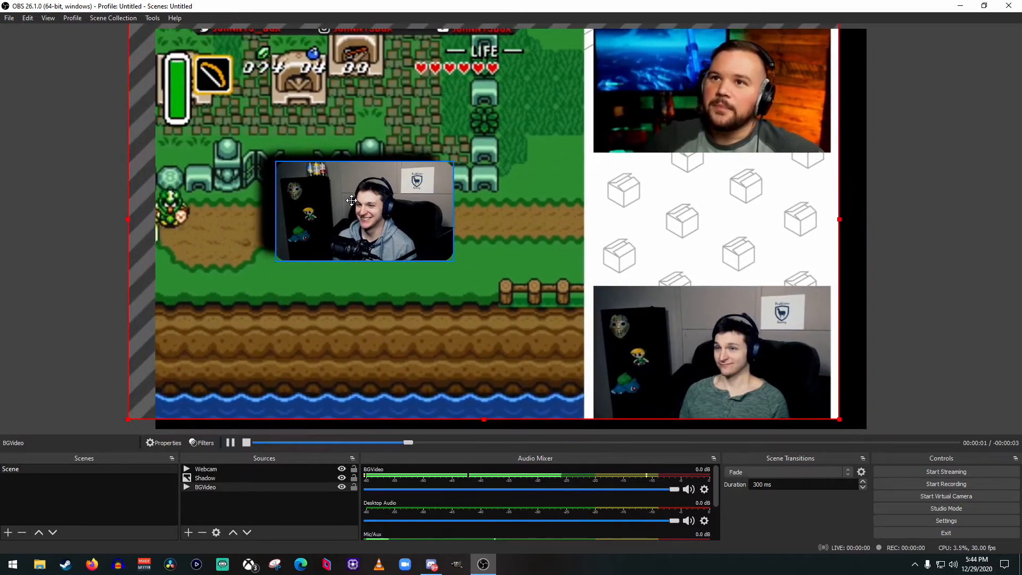
{"action": "left_click_drag", "start_coordinate": [396, 312], "coordinate": [425, 324]}
{"action": "left_click_drag", "start_coordinate": [384, 230], "coordinate": [362, 214]}
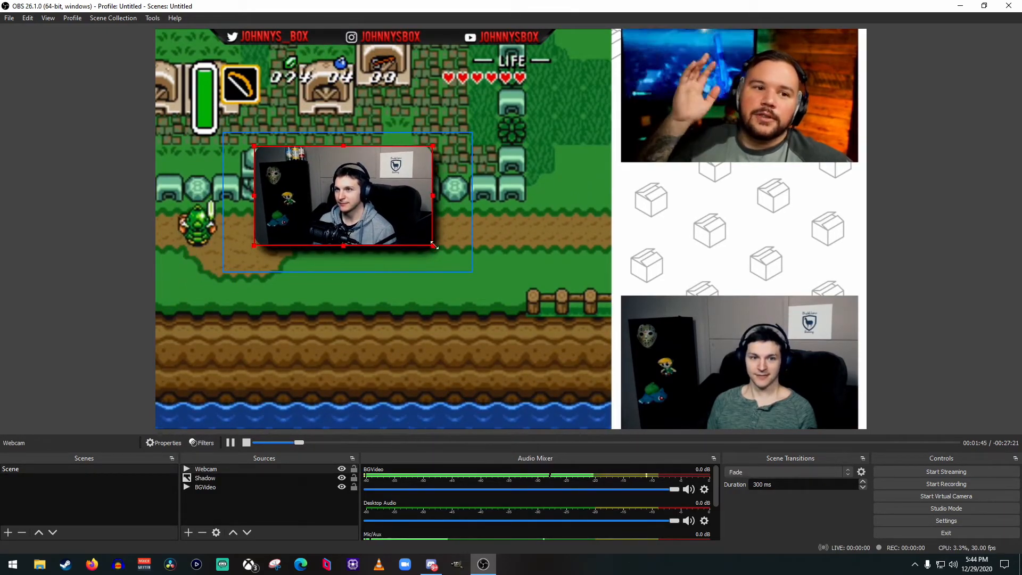
- Fine-tune the Shadow source's size and position so a soft edge shows evenly around the webcam
{"action": "left_click", "coordinate": [455, 246]}
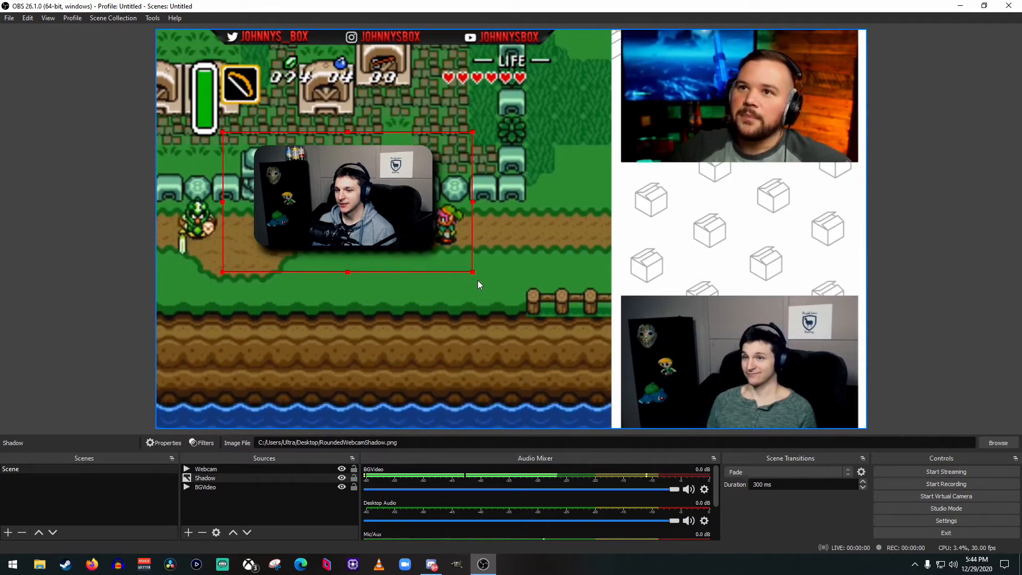
{"action": "left_click_drag", "start_coordinate": [472, 272], "coordinate": [469, 271]}
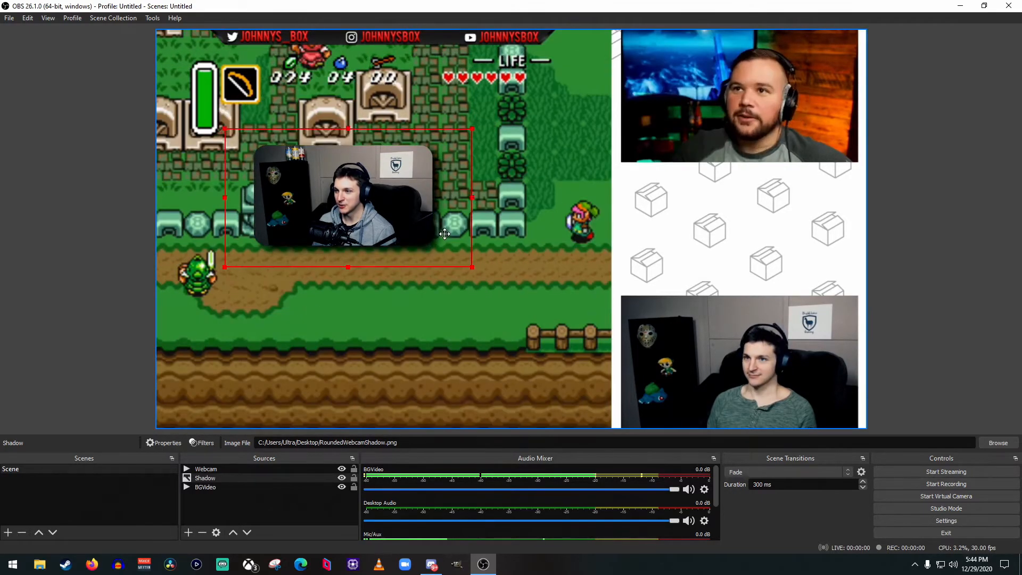
{"action": "left_click_drag", "start_coordinate": [443, 240], "coordinate": [443, 235]}
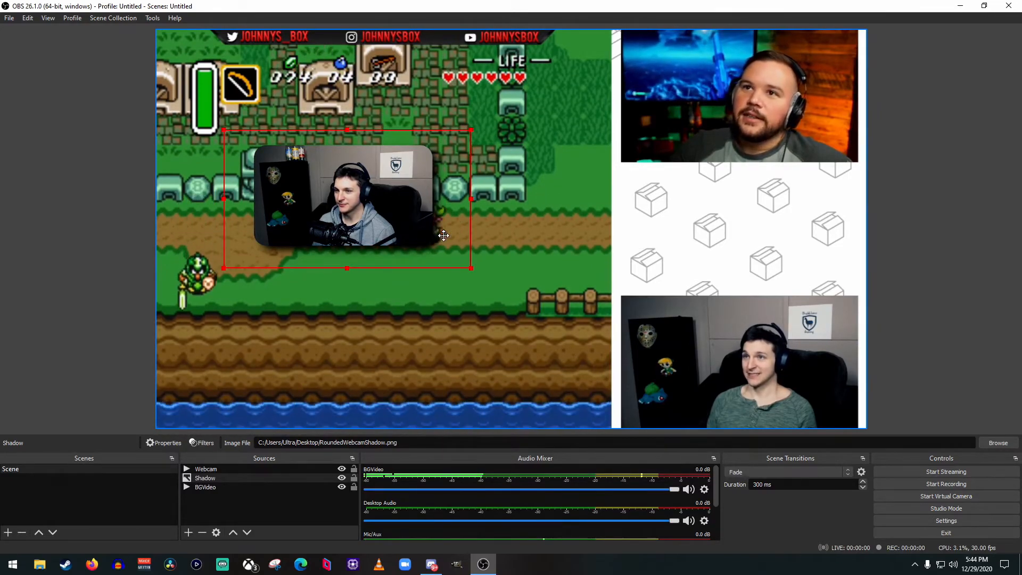
{"action": "left_click", "coordinate": [123, 257]}
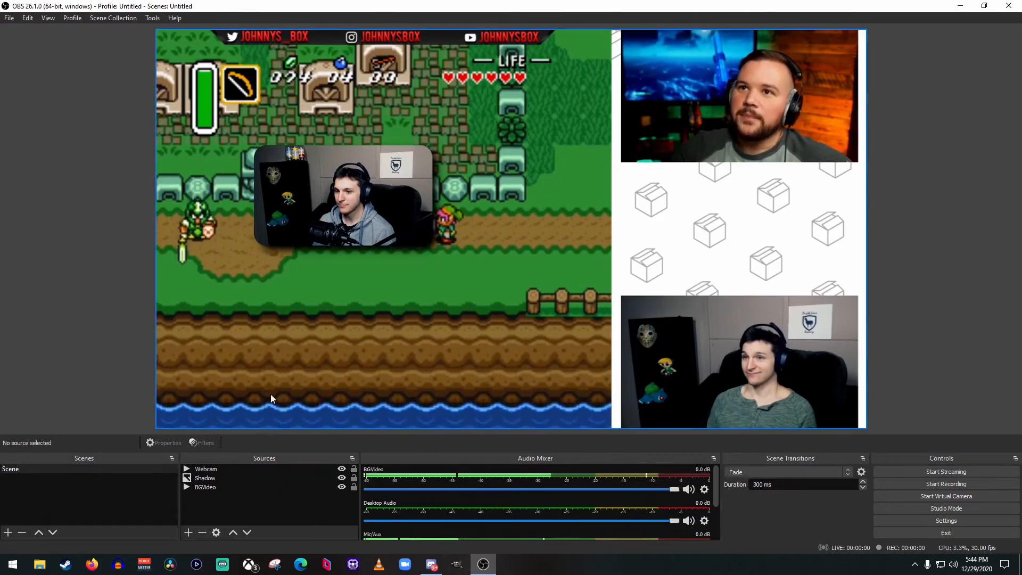
- Move the Webcam and Shadow sources together to the gameplay's lower-left corner
{"action": "left_click", "coordinate": [207, 469]}
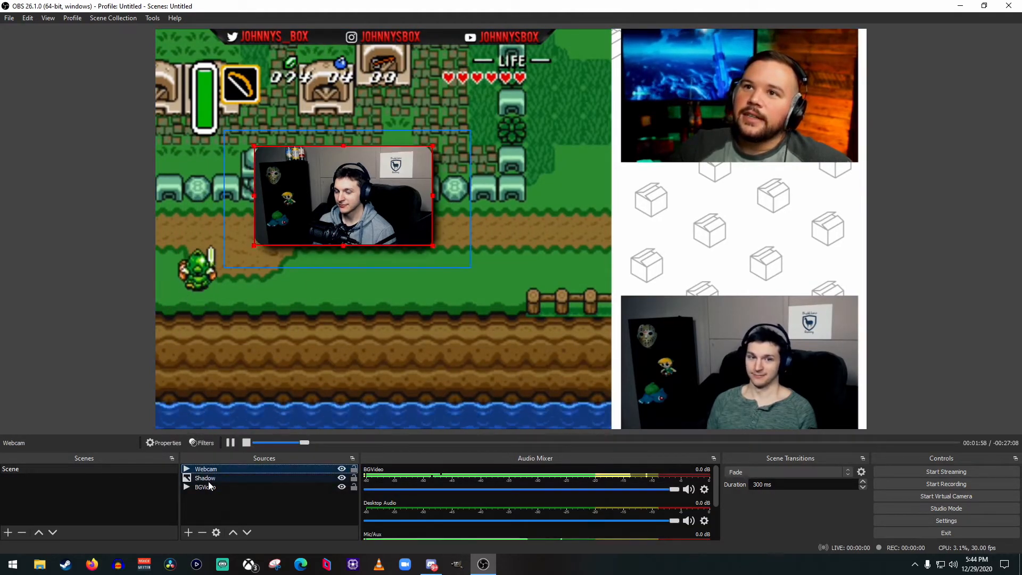
{"action": "left_click", "coordinate": [206, 478], "text": "ctrl"}
{"action": "left_click_drag", "start_coordinate": [358, 198], "coordinate": [271, 373]}
{"action": "left_click", "coordinate": [71, 263]}
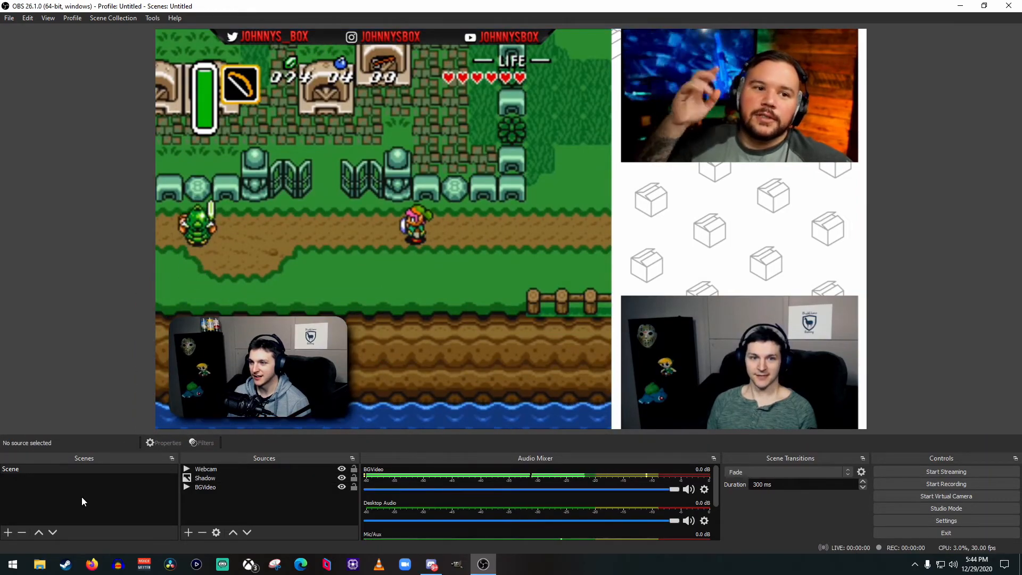
- Move the Webcam and Shadow sources together onto the white area between the two camera views
{"action": "left_click", "coordinate": [213, 468]}
{"action": "left_click", "coordinate": [214, 478], "text": "ctrl"}
{"action": "left_click_drag", "start_coordinate": [270, 385], "coordinate": [745, 248]}
{"action": "left_click", "coordinate": [953, 369]}
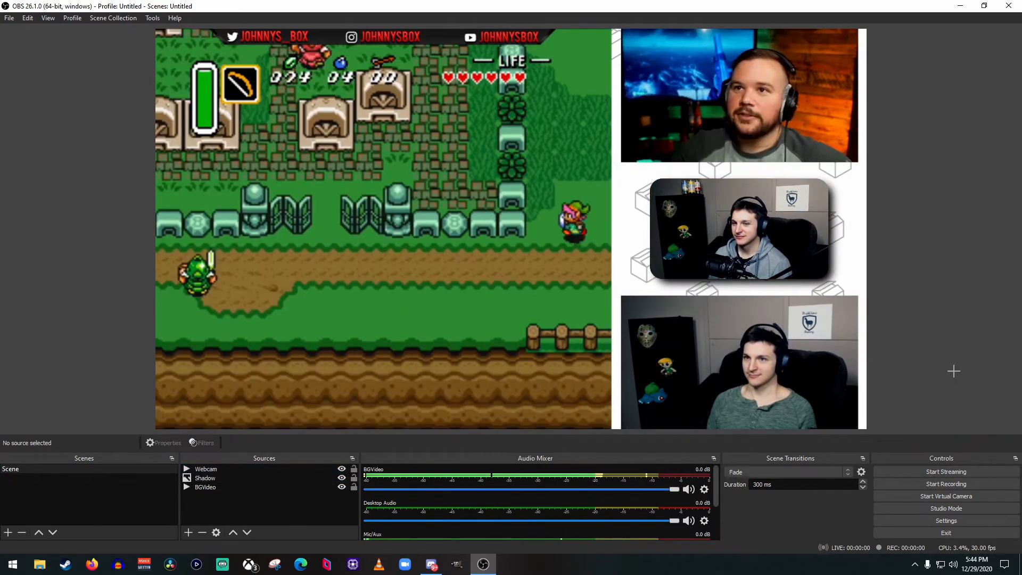